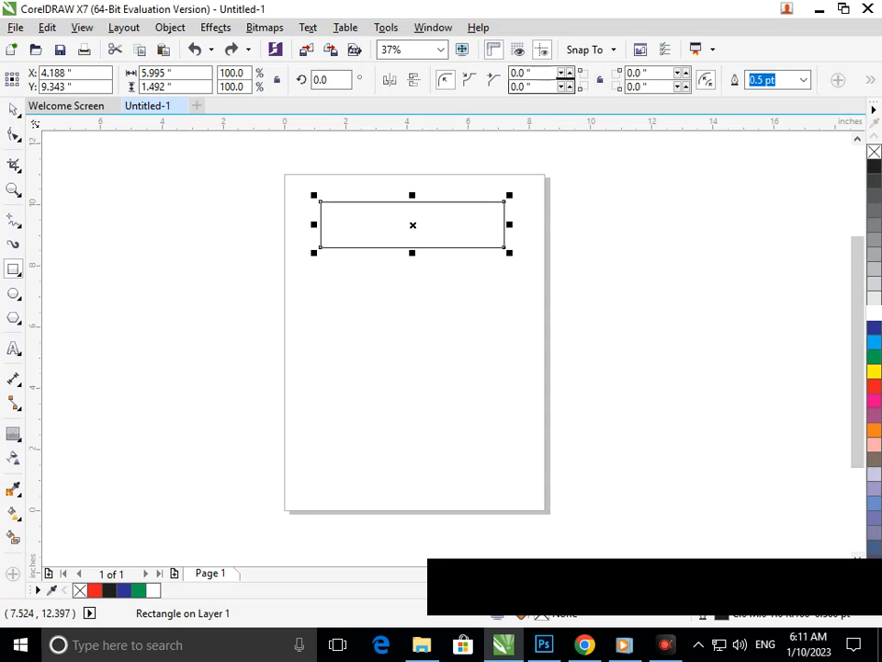
Round the rectangle's upper-left and lower-right corners with a 2-inch radius each, keeping the other two corners square
text(2)
key(Return)
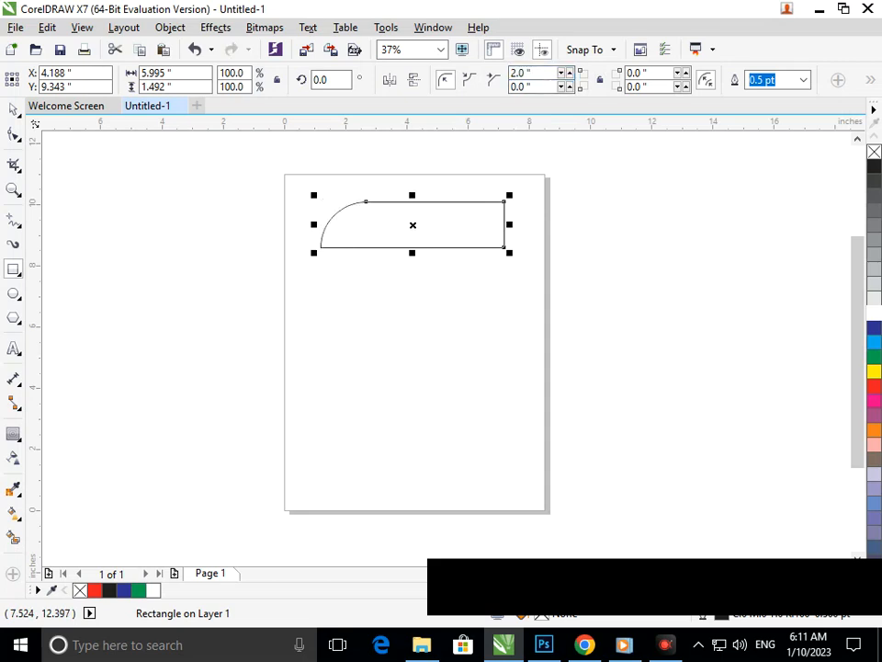
click(648, 87)
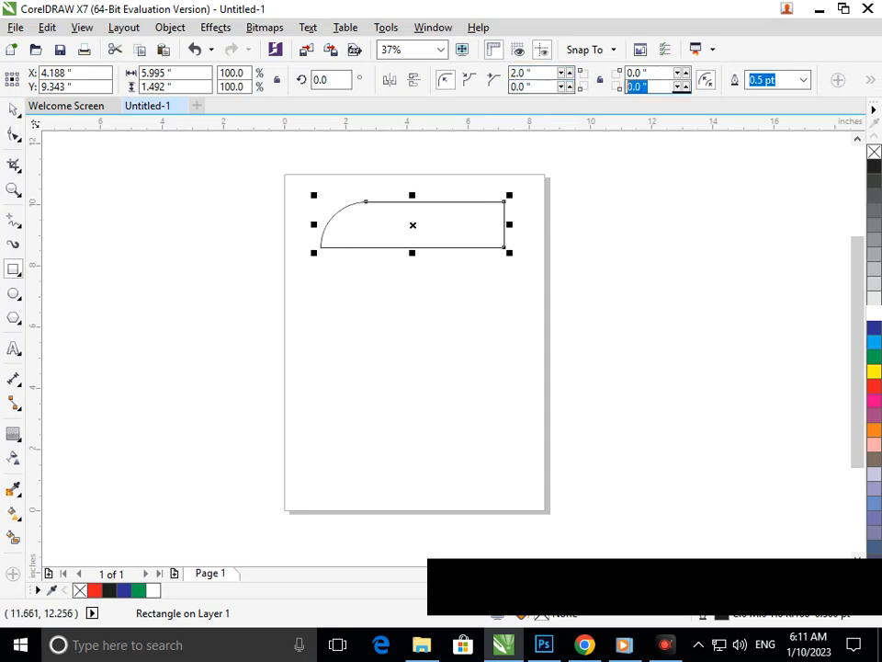
text(2)
key(Return)
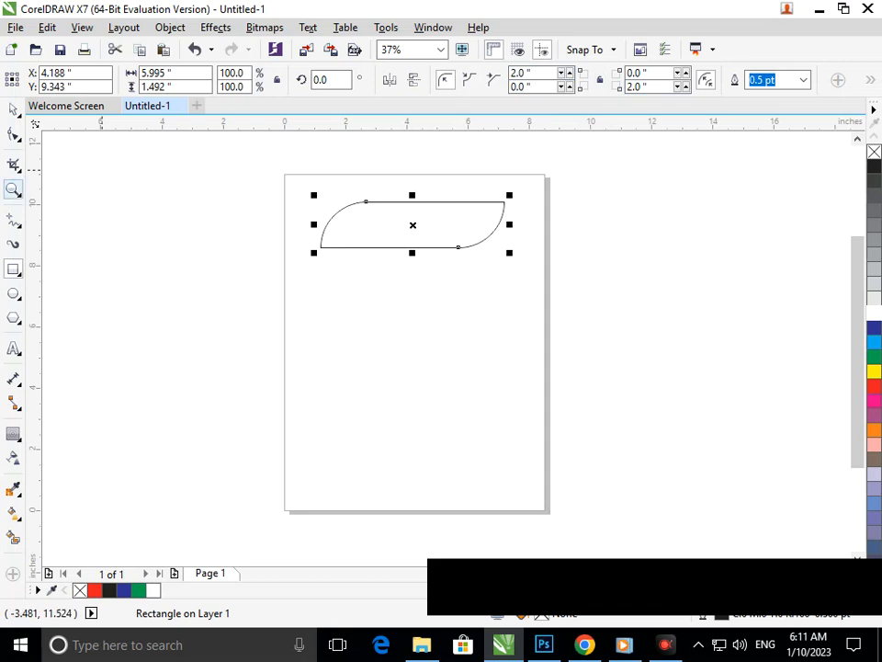
Create a vertically mirrored duplicate of the leaf shape at 100% scale directly below the original
click(13, 109)
click(184, 334)
click(415, 218)
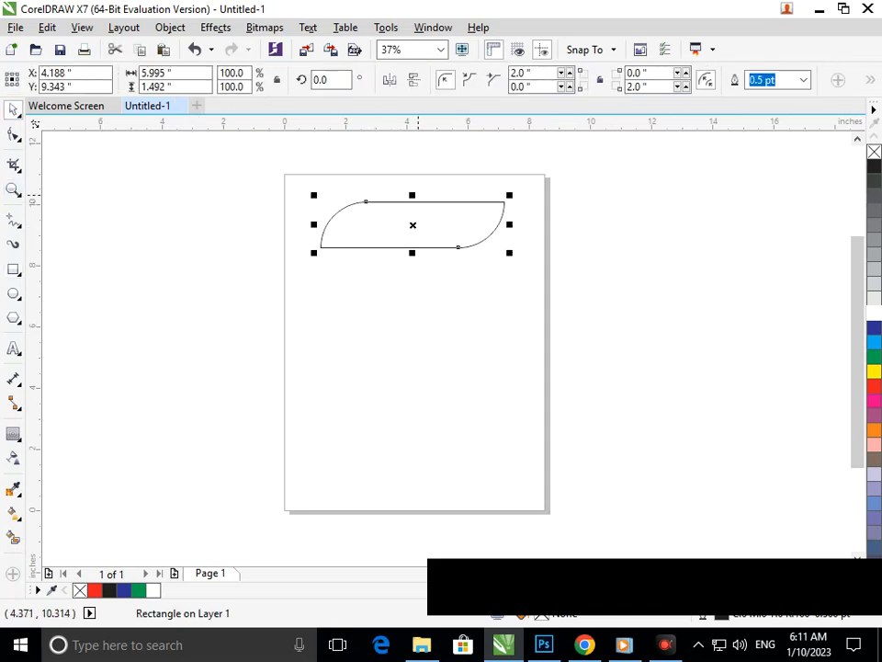
drag(416, 193, 410, 296)
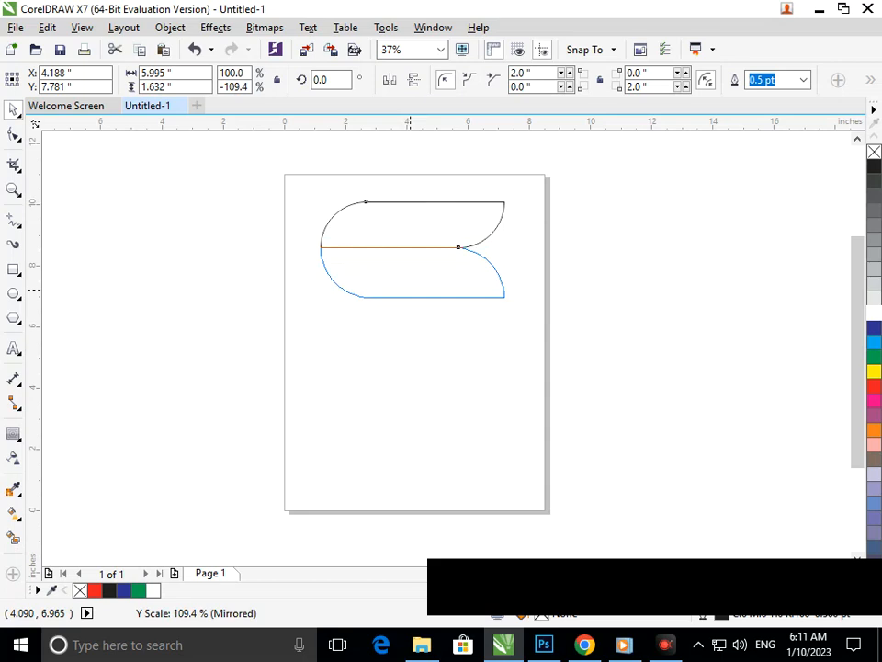
drag(410, 296, 413, 270)
right_click(408, 277)
Nudge the mirrored copy straight down to about Y 7.61 inches, leaving a narrow gap beneath the original
key(Down)
key(Down)
key(Down)
key(Down)
key(Down)
key(Down)
key(Down)
key(Down)
key(Down)
key(Down)
key(Down)
key(Down)
key(Down)
key(Down)
key(Down)
key(Down)
key(Down)
key(Down)
key(Down)
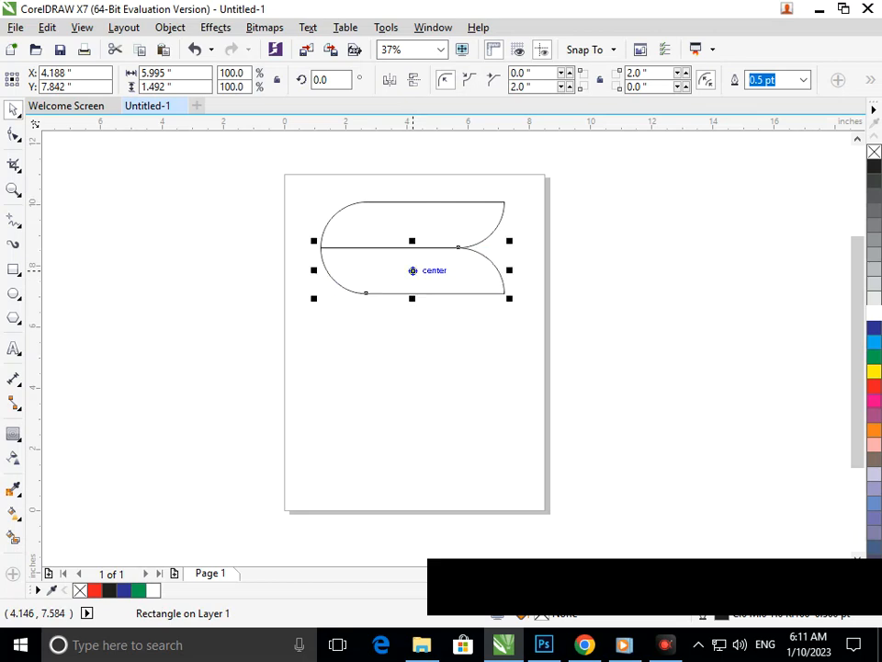
key(Down)
key(Down)
key(Down)
key(Down)
key(Down)
key(Down)
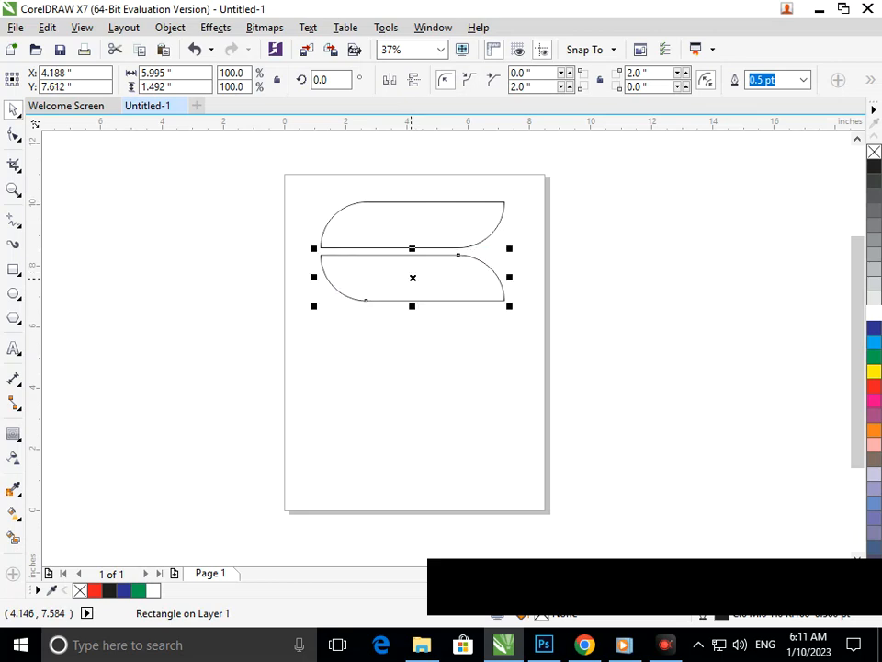
Add a third leaf shape as a vertically mirrored copy below the second, separated by a similar narrow gap
drag(410, 254, 416, 359)
right_click(417, 359)
drag(390, 322, 390, 331)
Stretch all three leaf shapes together vertically to an overall height of about 6.61 inches
click(334, 439)
drag(268, 158, 549, 372)
drag(408, 360, 414, 410)
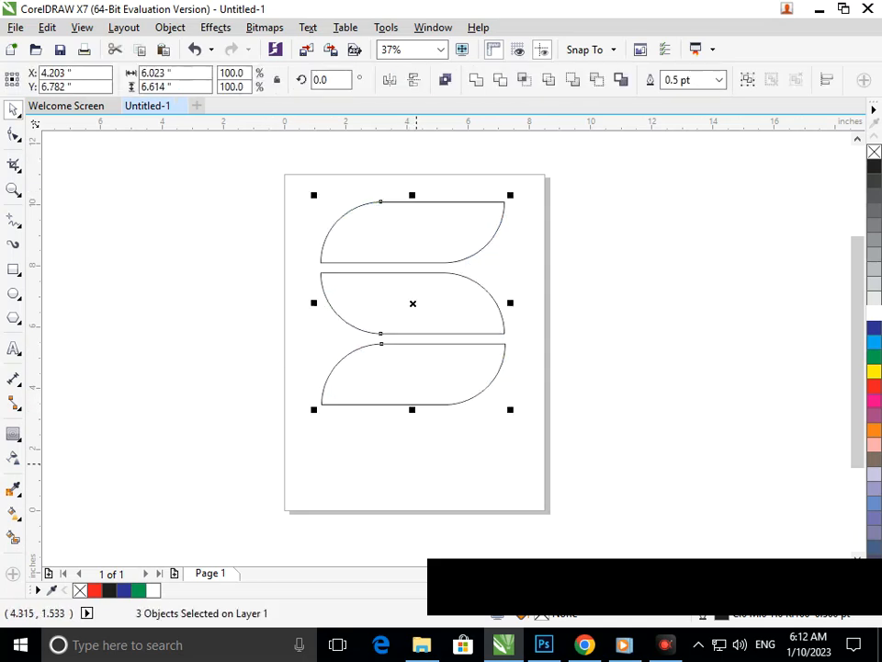
Fill all three leaf shapes with solid blue
click(416, 463)
drag(277, 173, 544, 427)
click(874, 328)
click(452, 469)
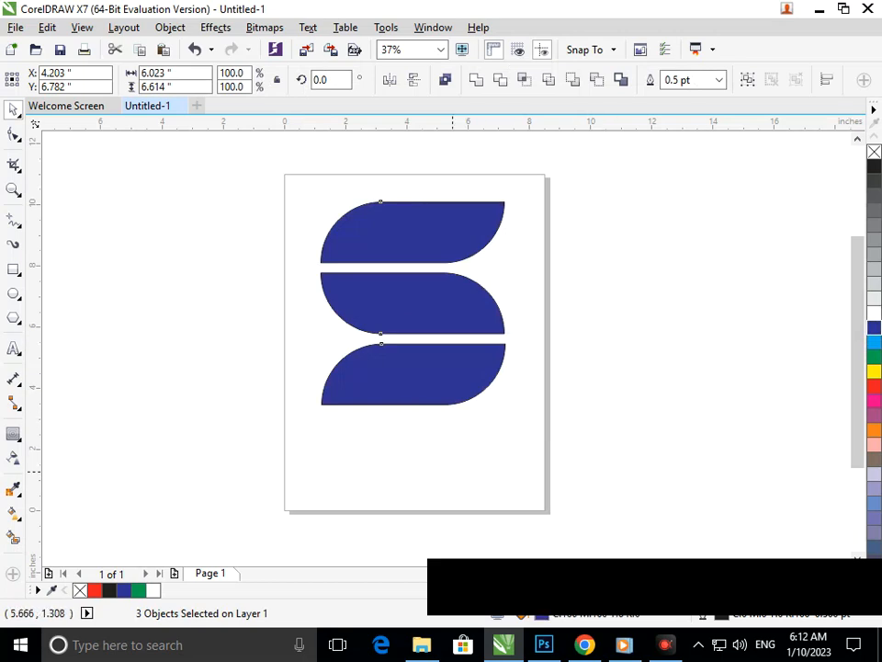
drag(288, 181, 573, 451)
click(580, 496)
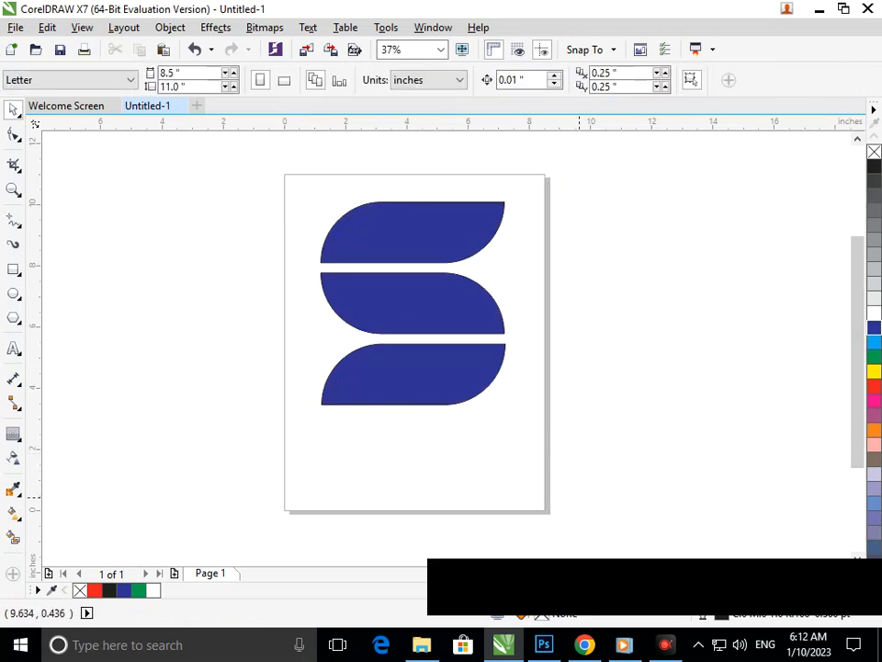
Apply a blue-to-white linear gradient across all three shapes, running diagonally from above the top shape's left part to below the bottom shape's right end
key(F3)
key(F2)
drag(362, 319, 551, 526)
drag(286, 162, 575, 475)
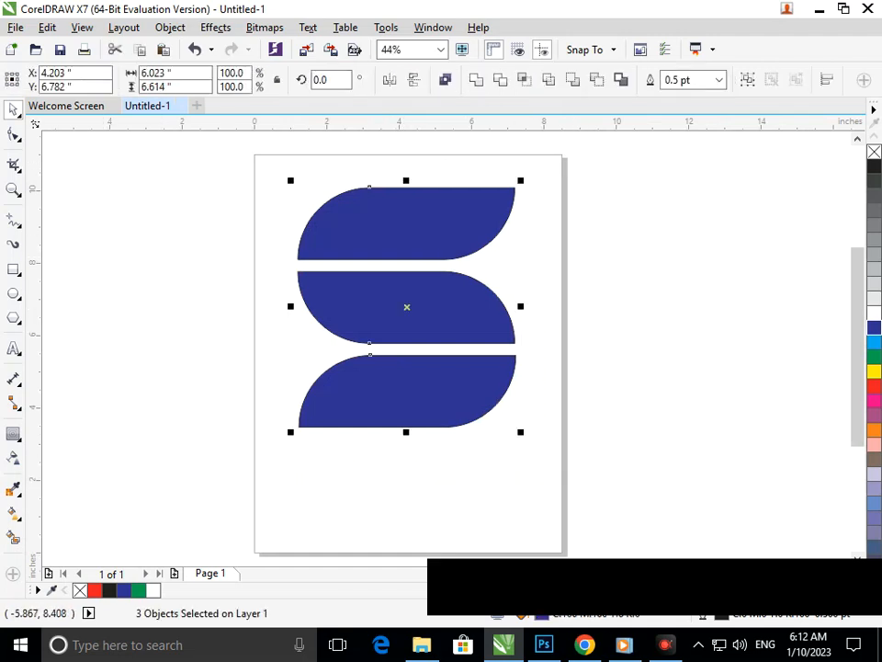
click(14, 512)
click(79, 510)
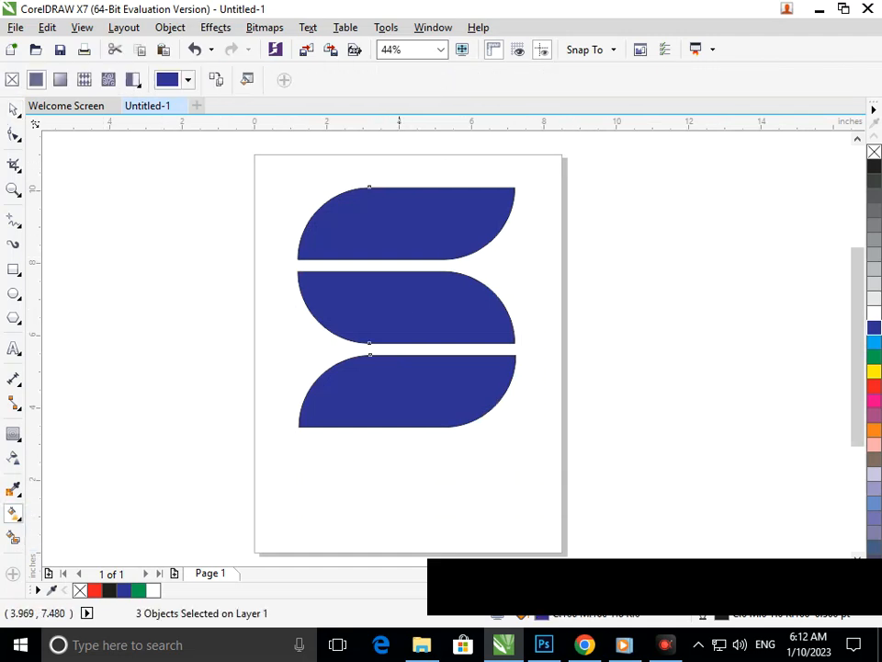
drag(335, 158, 515, 502)
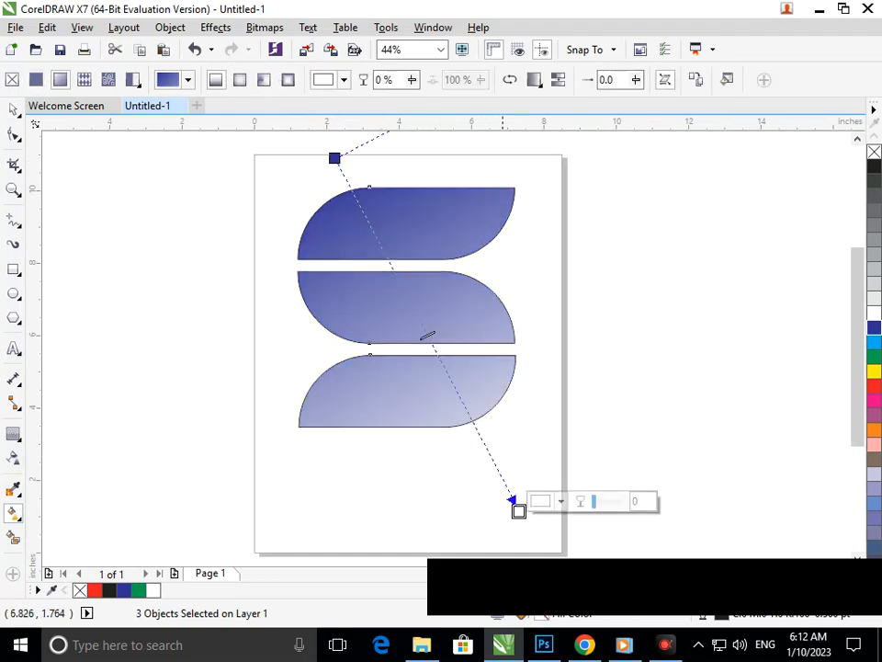
Switch the gradient's end colour to the CMY model and set it to light blue
click(561, 501)
click(629, 346)
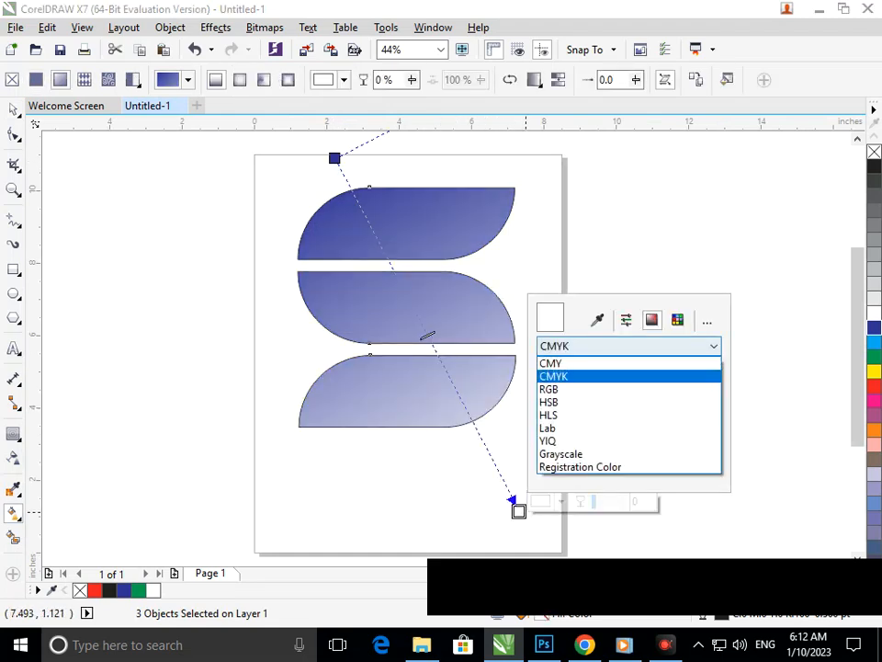
click(552, 363)
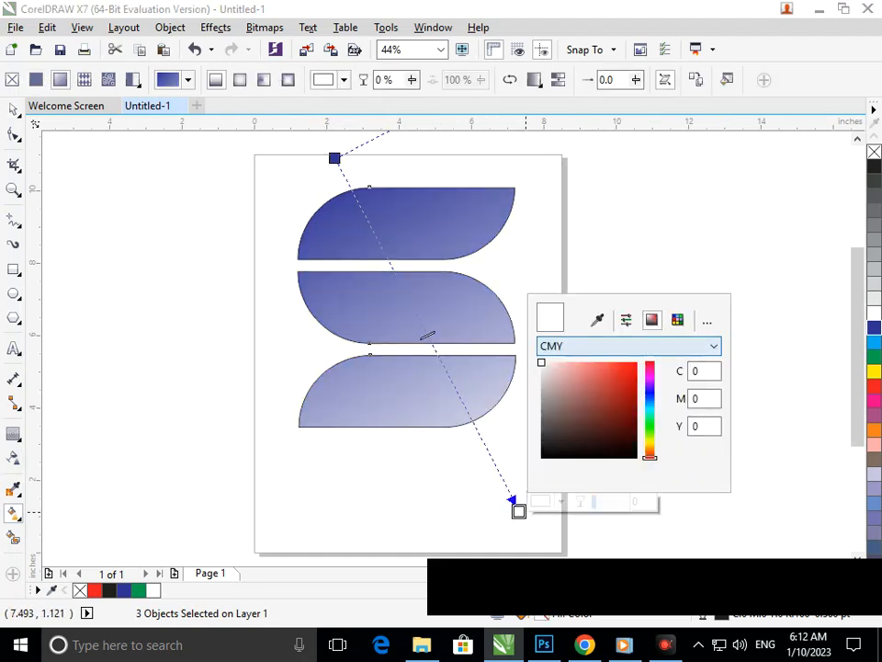
click(606, 368)
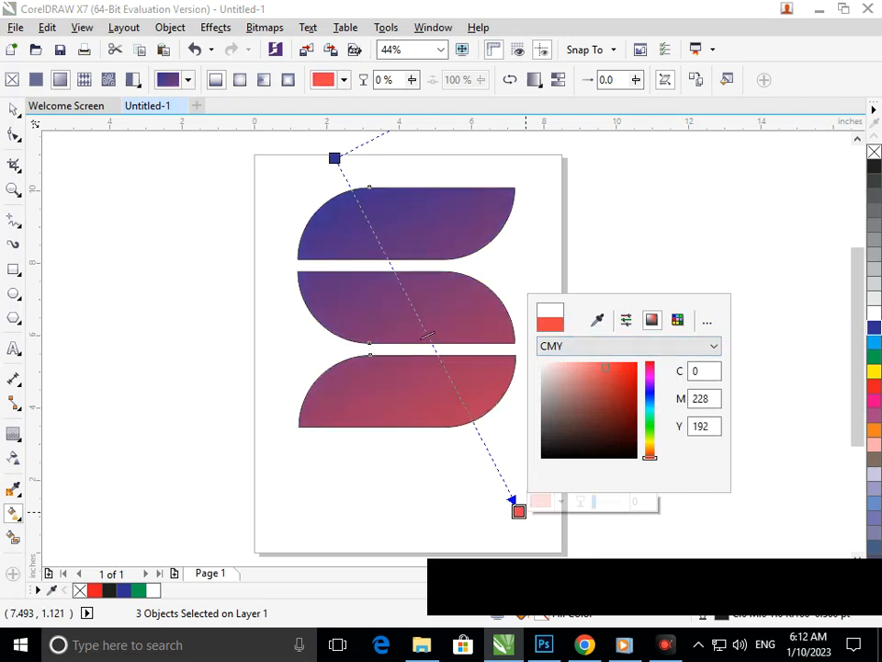
click(650, 404)
click(632, 363)
Try orange-red, blue and pinkish-red hues for the gradient's start colour
click(335, 159)
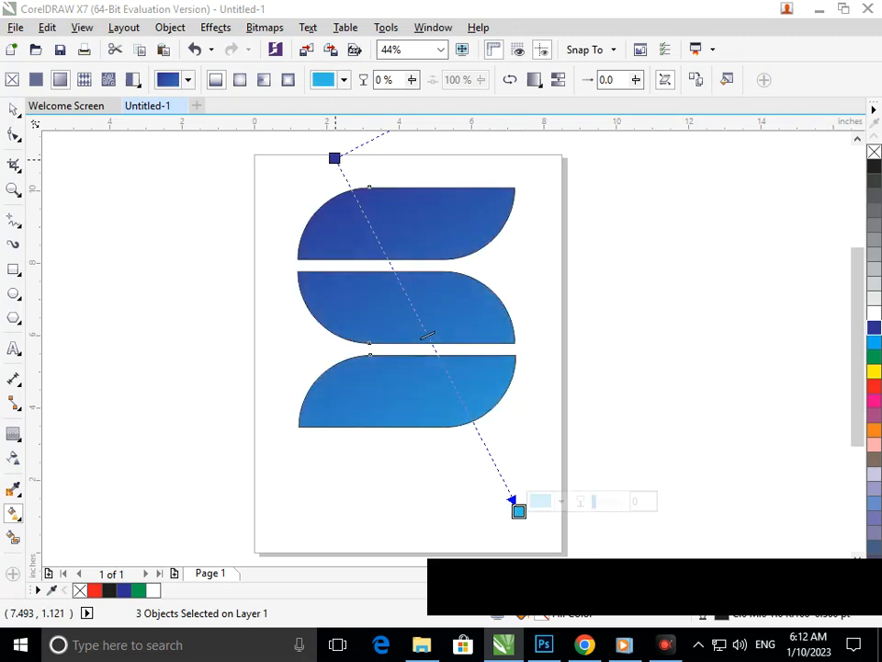
click(335, 158)
click(376, 147)
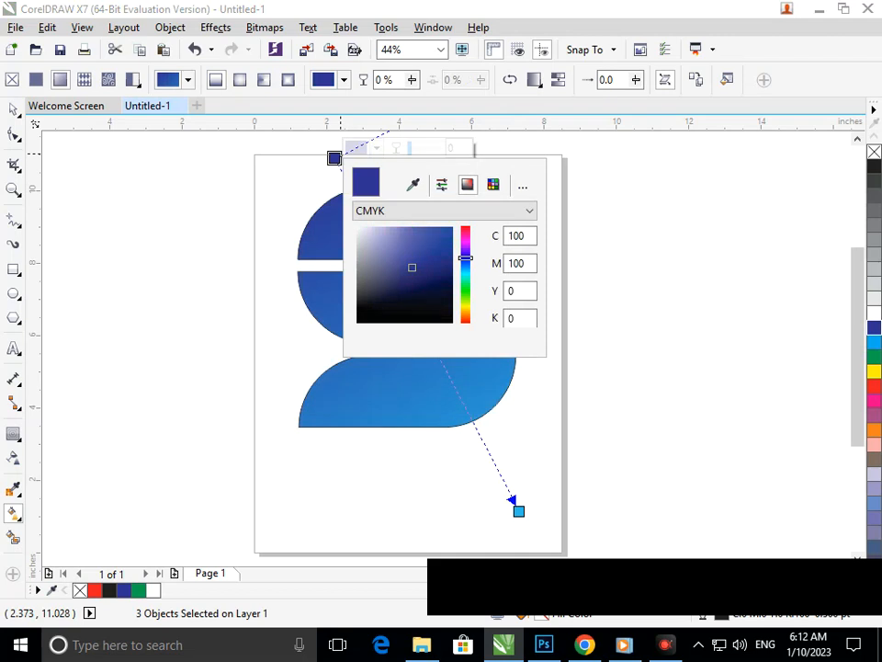
click(465, 318)
click(452, 227)
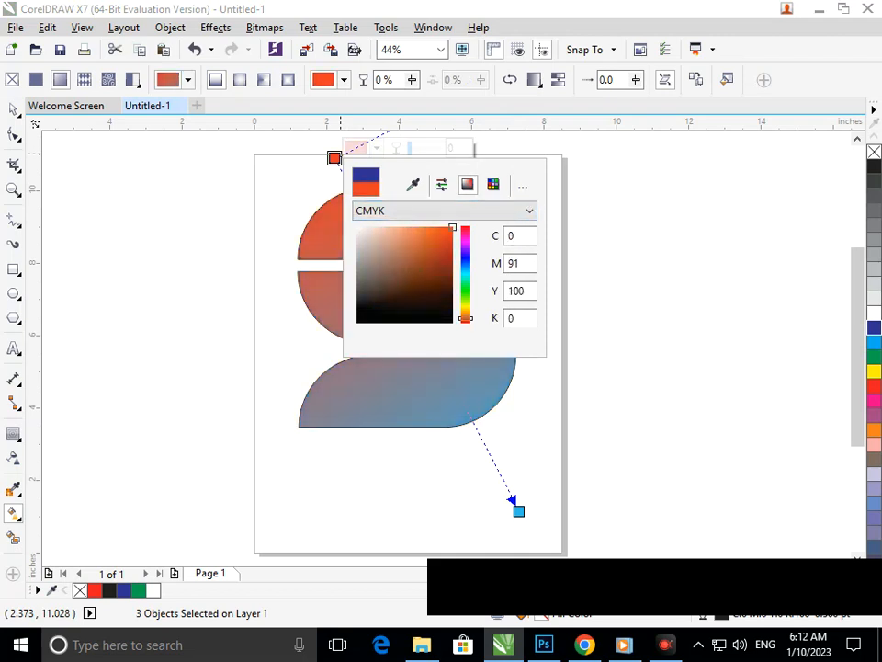
click(465, 256)
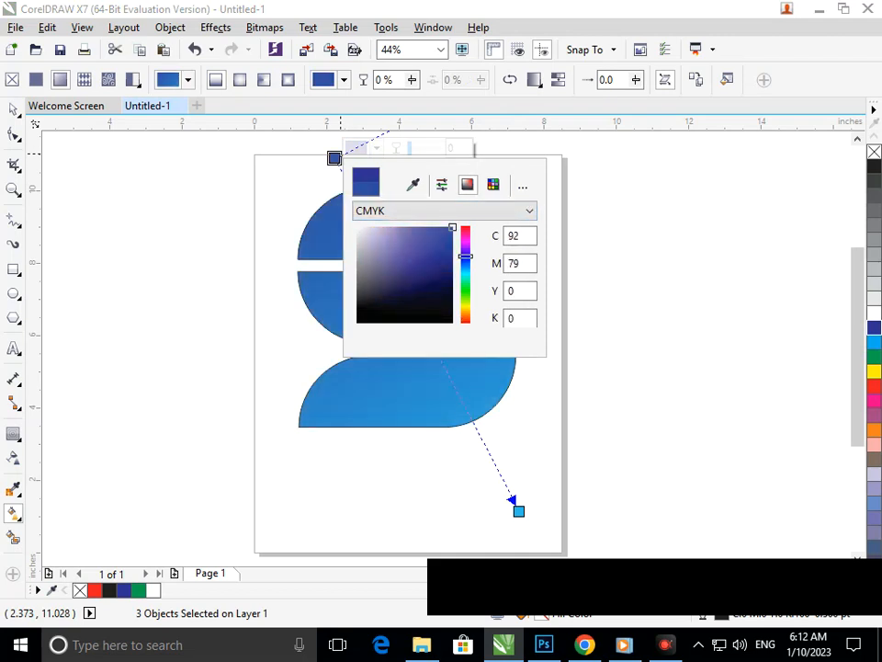
click(465, 229)
Try CMYK Palette swatches for the gradient's start colour, ending on green (C60 M0 Y60 K20)
click(493, 185)
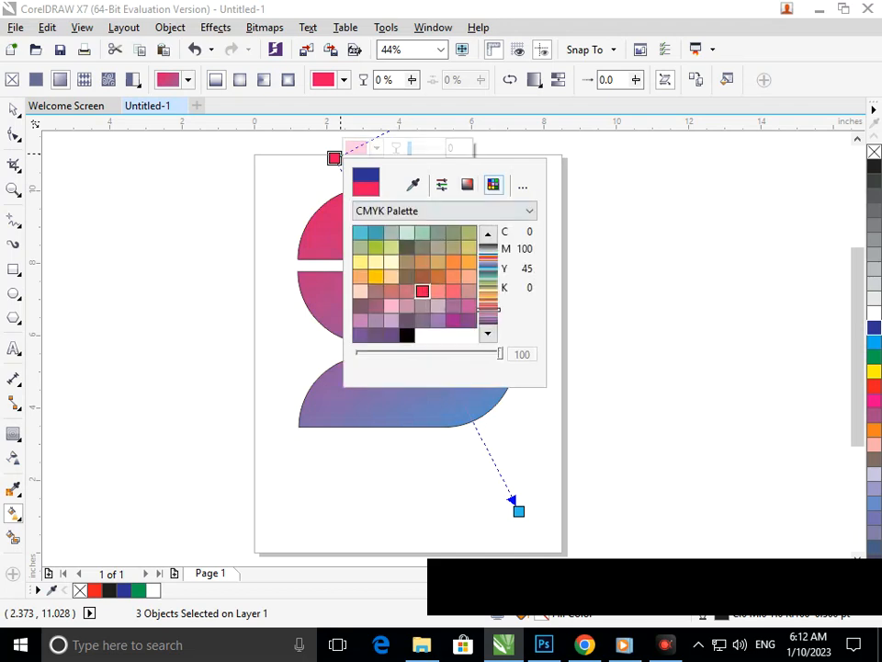
click(453, 290)
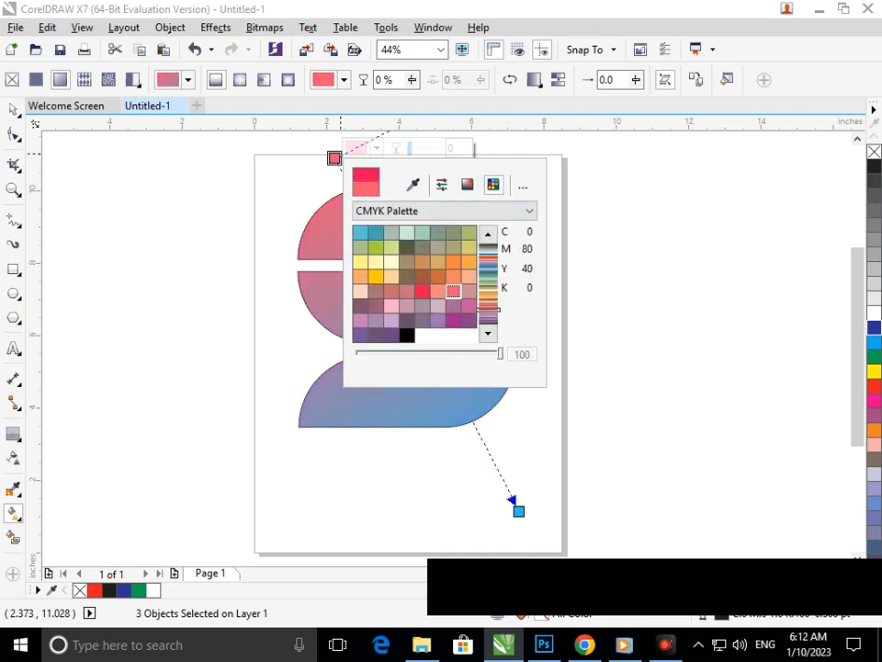
scroll(453, 290, up, 1)
click(469, 276)
scroll(469, 275, up, 1)
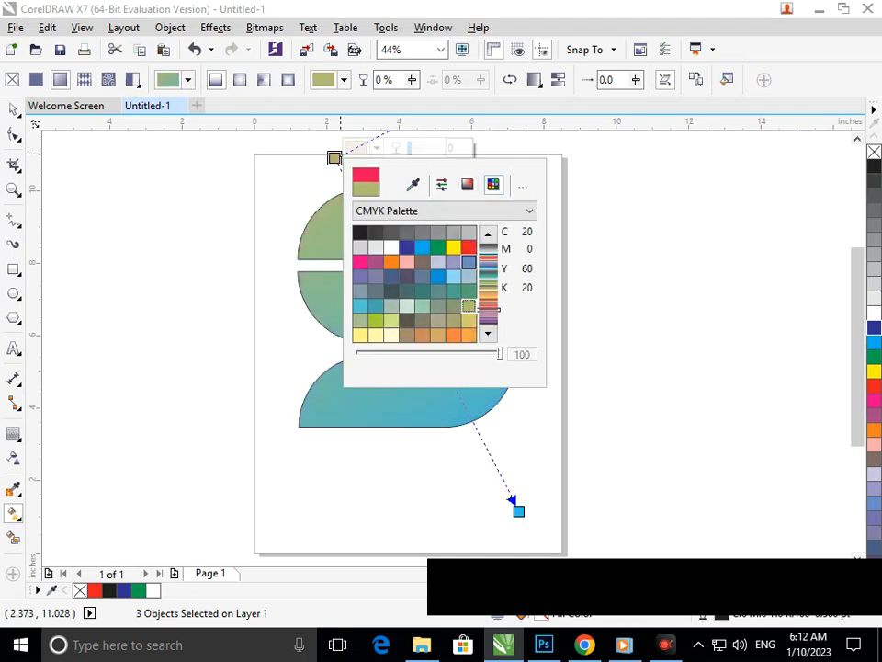
click(469, 262)
click(453, 291)
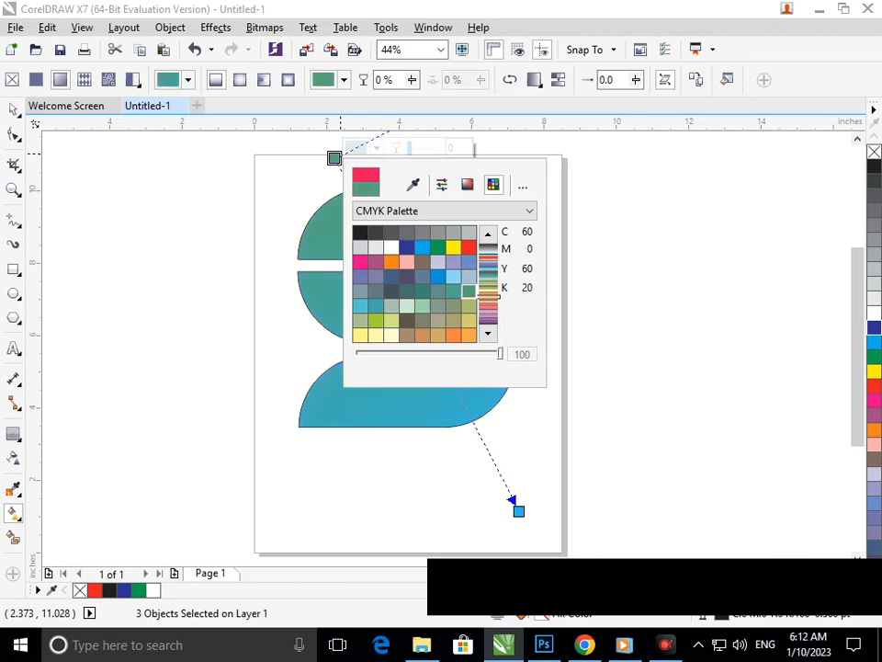
Set the gradient's end colour to pure red (C0 M255 Y255) in the CMY model
click(518, 510)
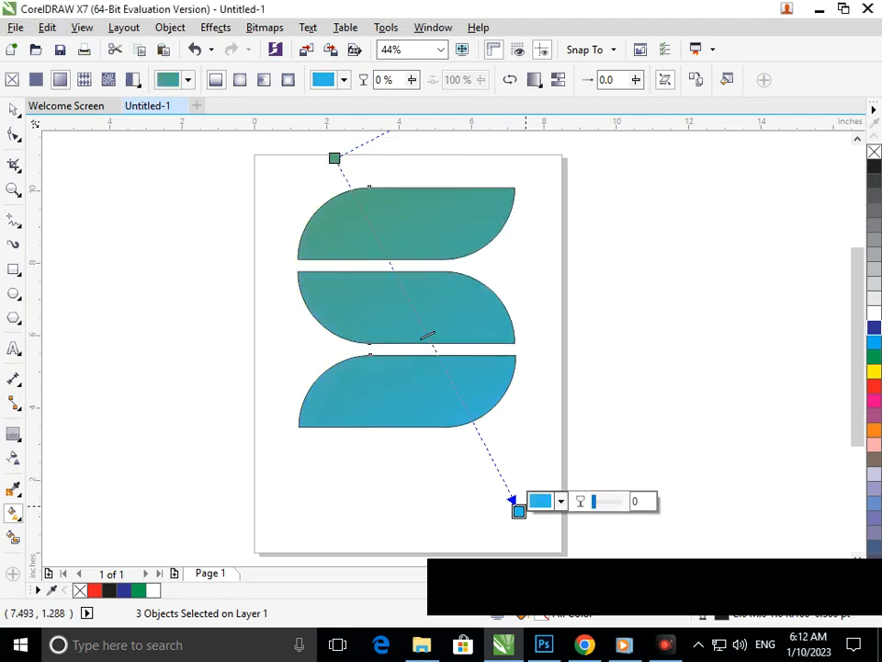
click(540, 501)
click(650, 452)
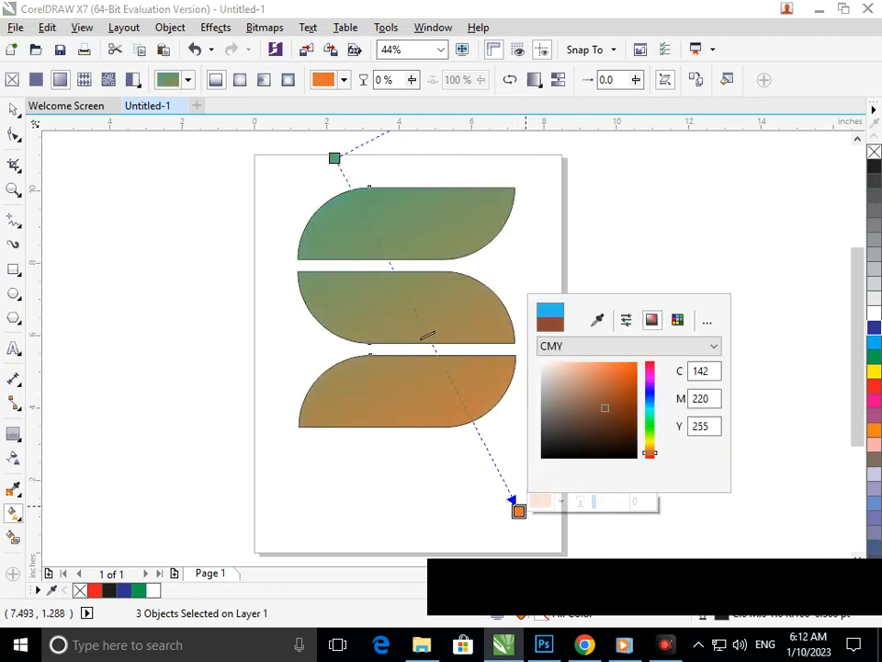
click(608, 401)
mouse_move(650, 452)
mouse_down()
mouse_move(649, 394)
mouse_move(633, 368)
mouse_move(650, 377)
mouse_move(649, 364)
mouse_up()
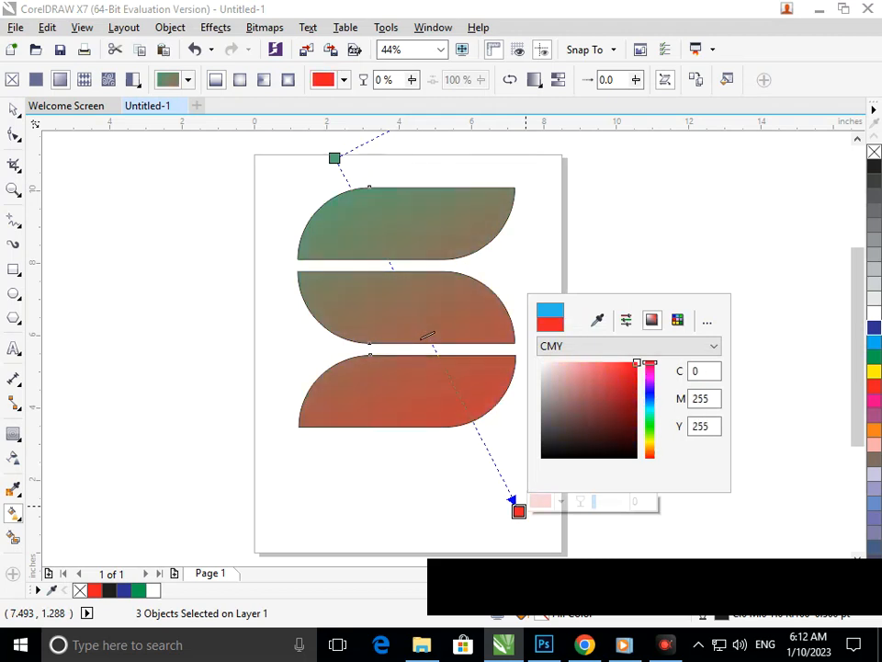
Try PANTONE solid coated swatches for the gradient's end colour and settle on dark olive (C67 M50 Y100 K51)
click(677, 319)
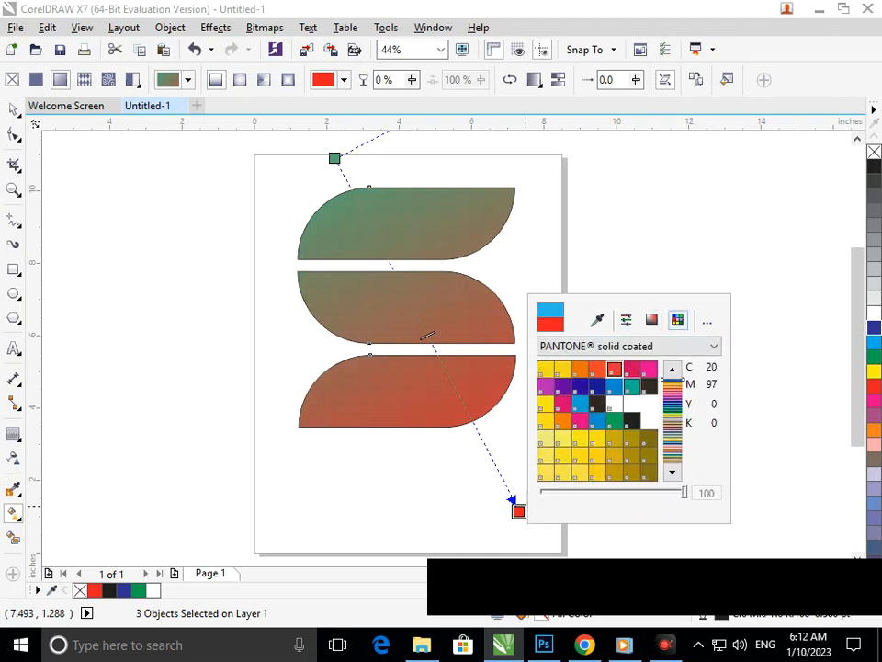
click(596, 420)
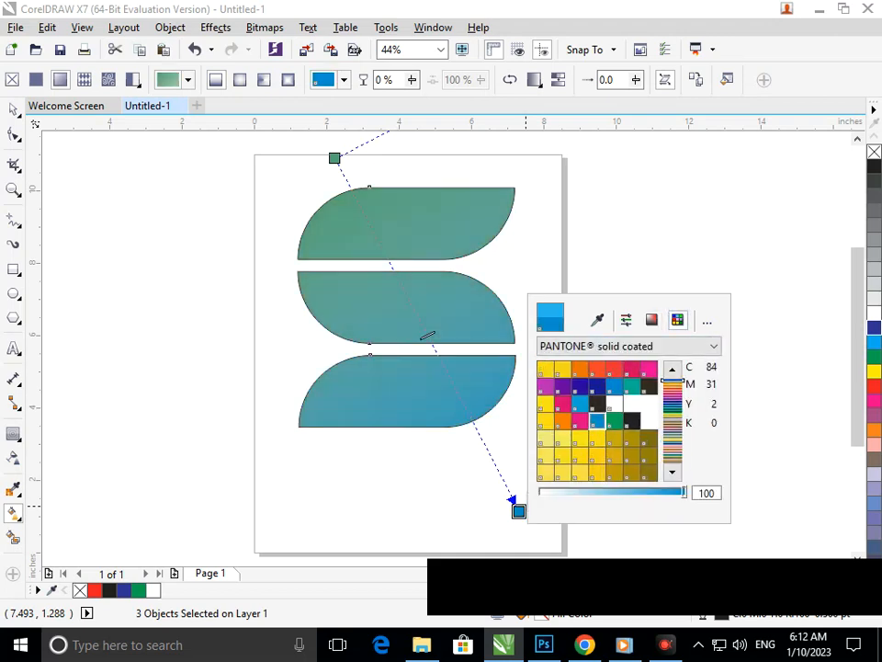
click(614, 456)
click(649, 473)
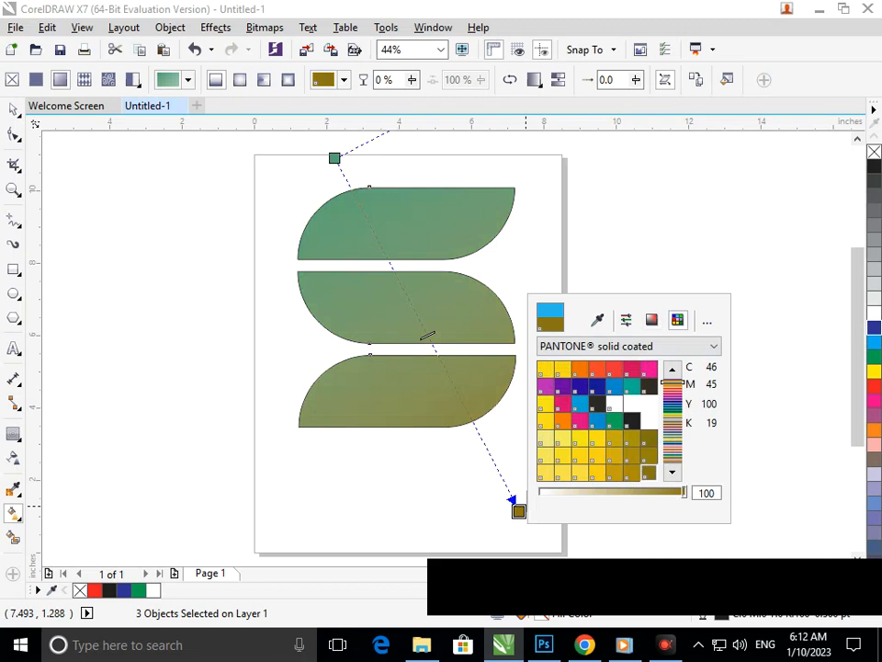
click(672, 453)
click(632, 455)
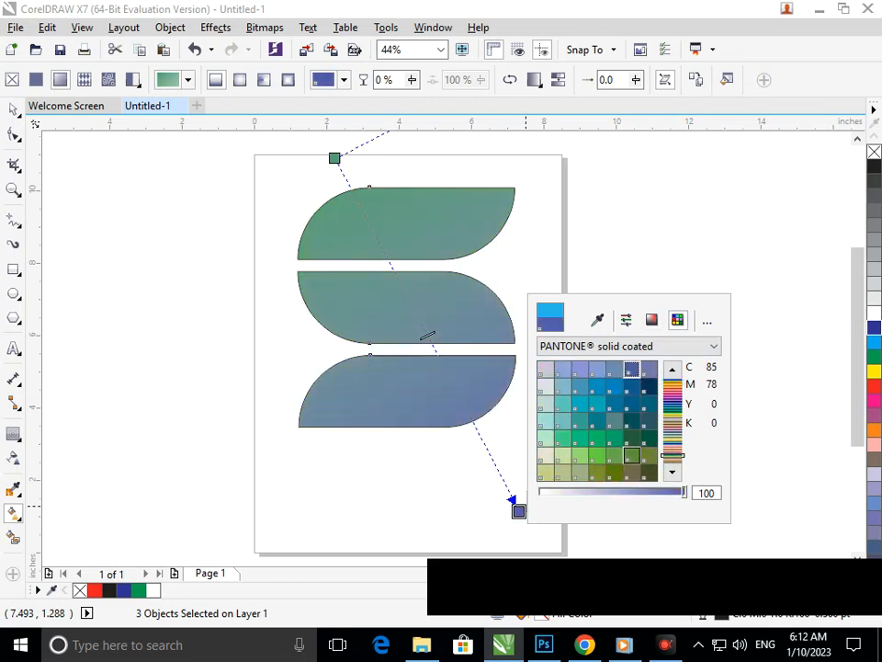
click(631, 472)
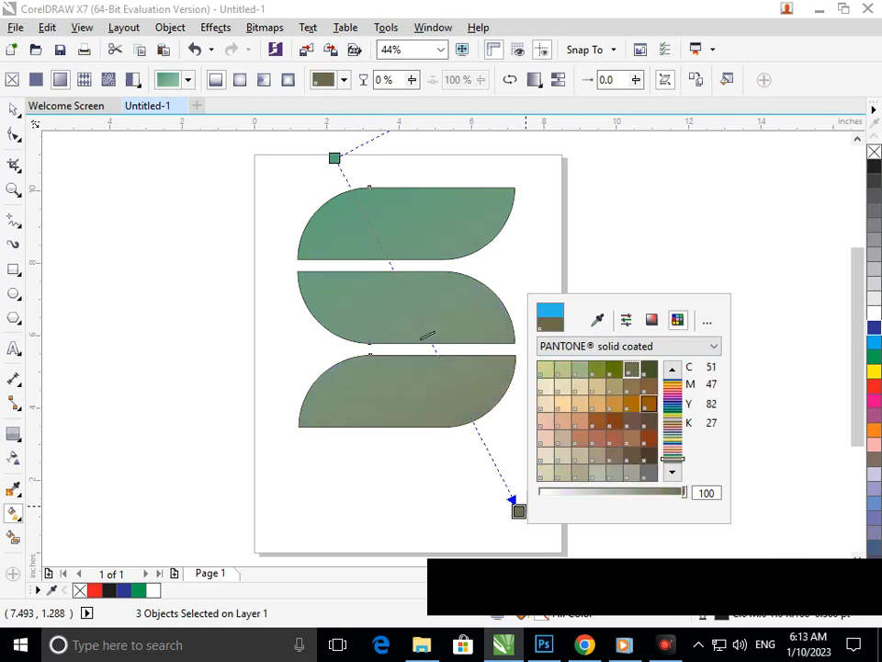
click(649, 369)
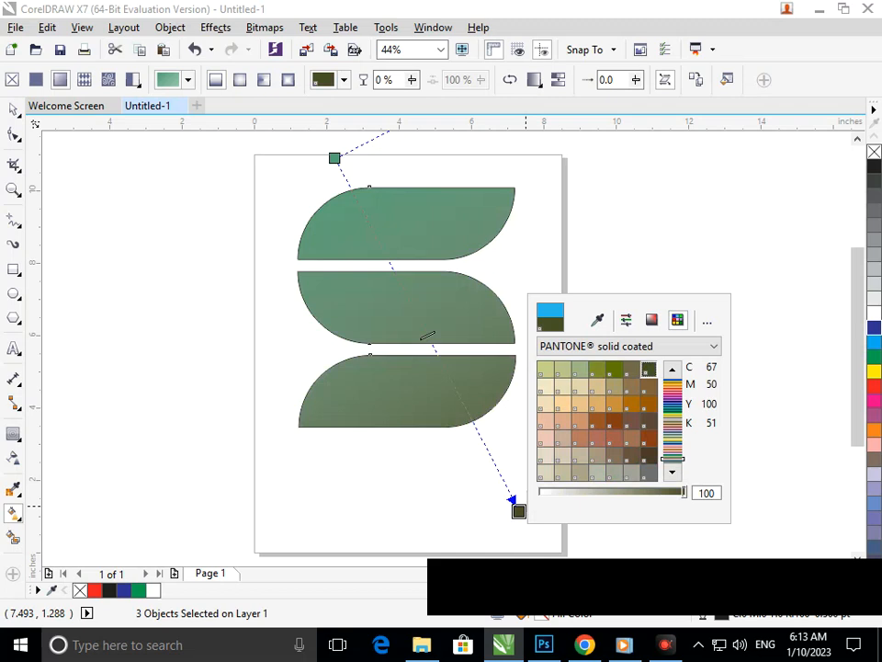
Set the gradient's start colour to red (C0 M100 Y100 K0) from the CMYK Palette
click(334, 158)
click(370, 149)
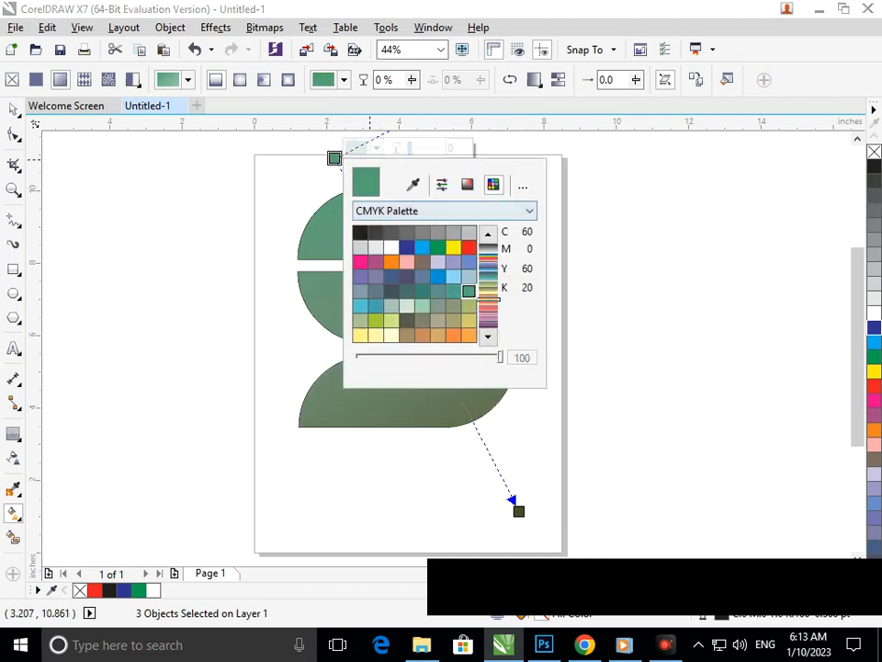
click(468, 247)
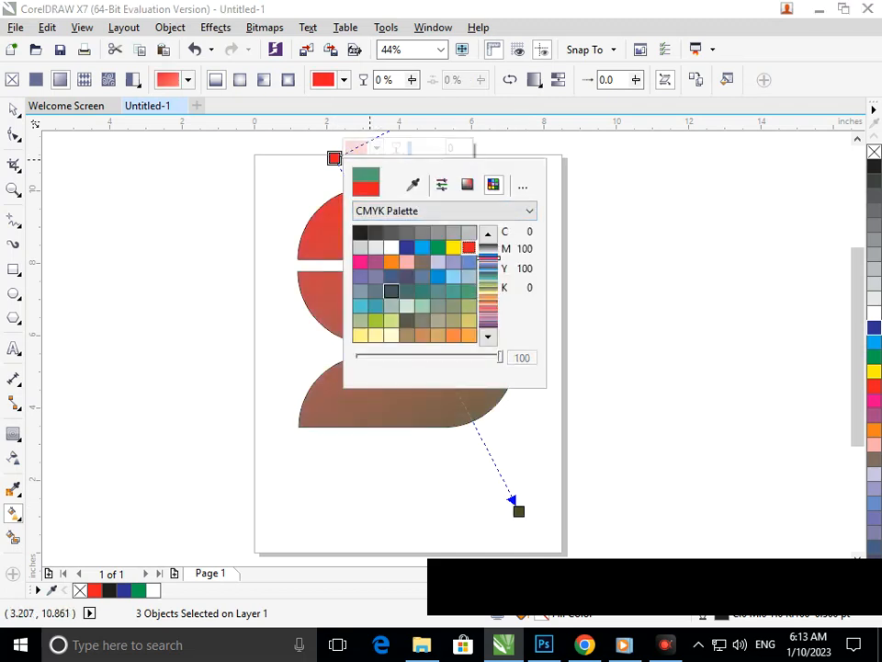
Set the gradient's start colour to purple (C20 M80 Y0 K20) and its end colour to light orange from the PANTONE solid coated palette
click(376, 262)
click(13, 109)
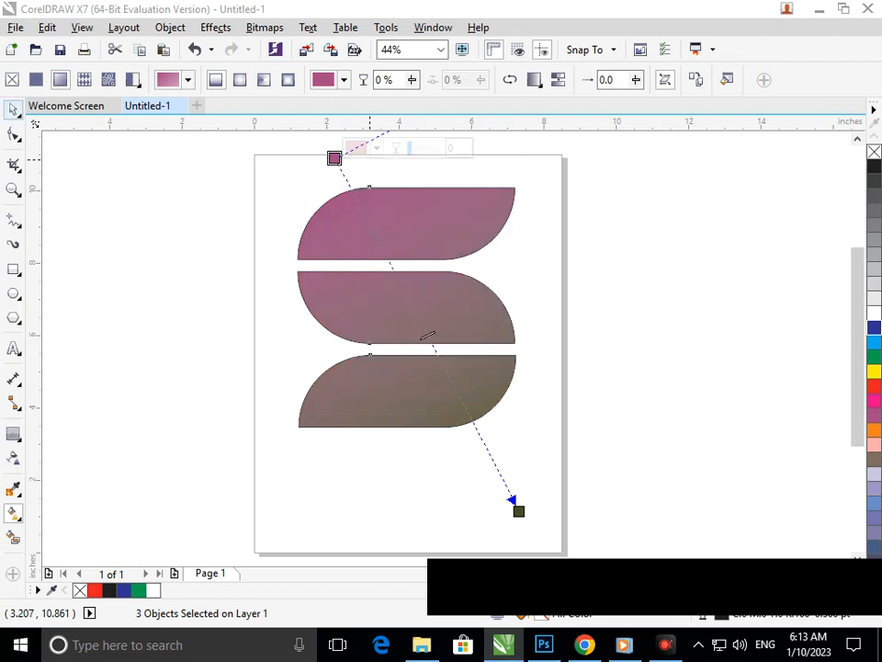
click(519, 511)
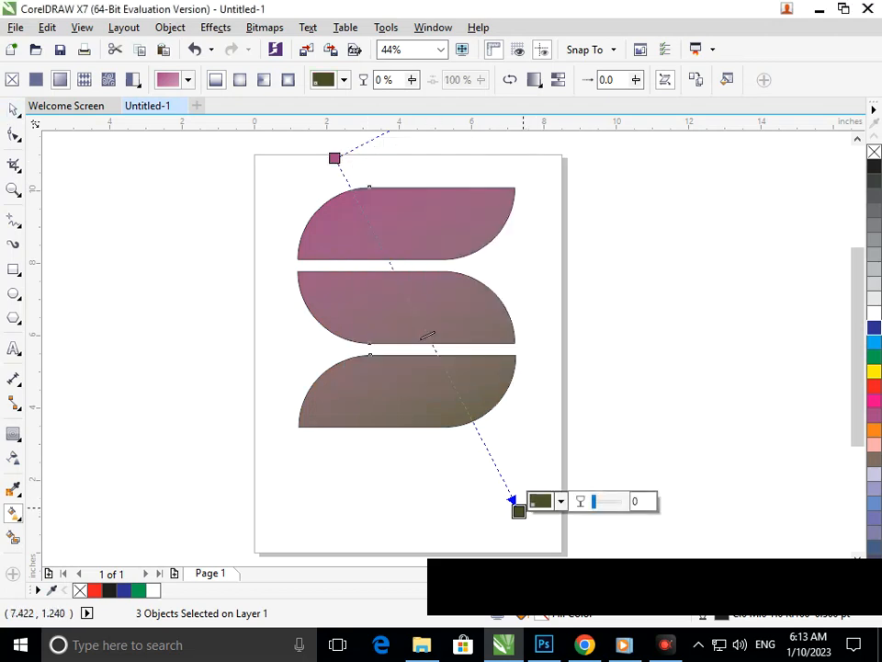
click(561, 501)
click(650, 407)
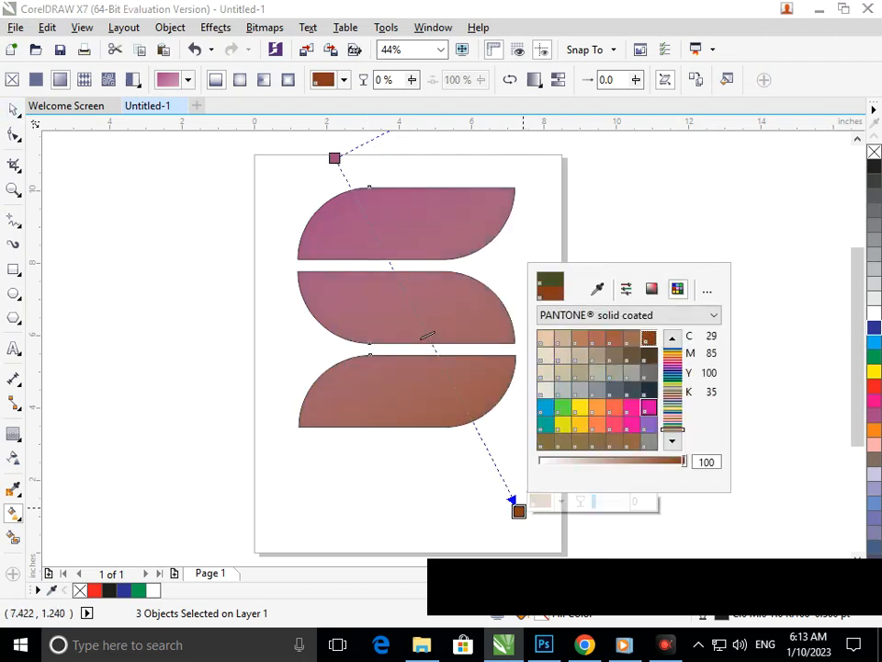
click(598, 407)
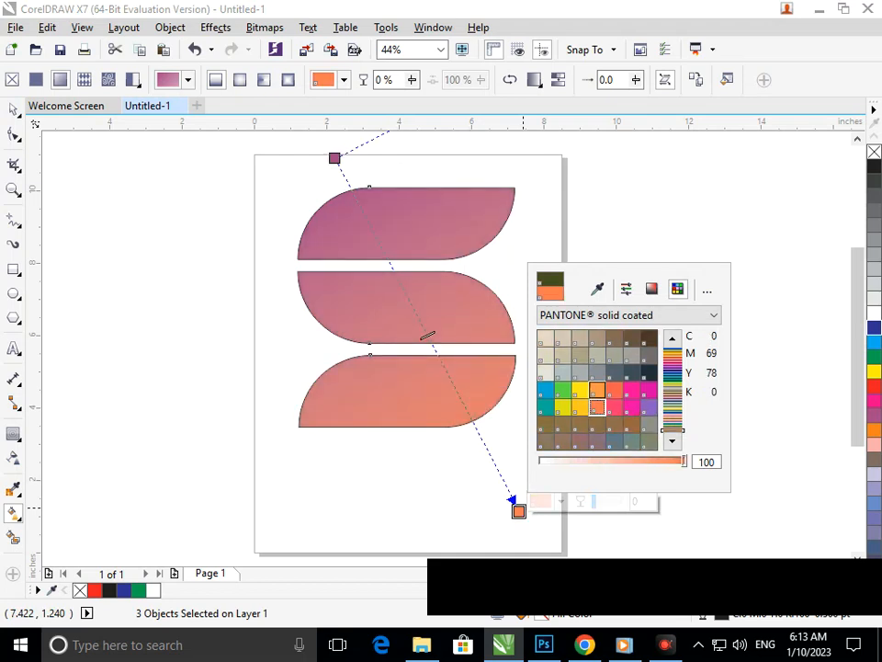
click(597, 390)
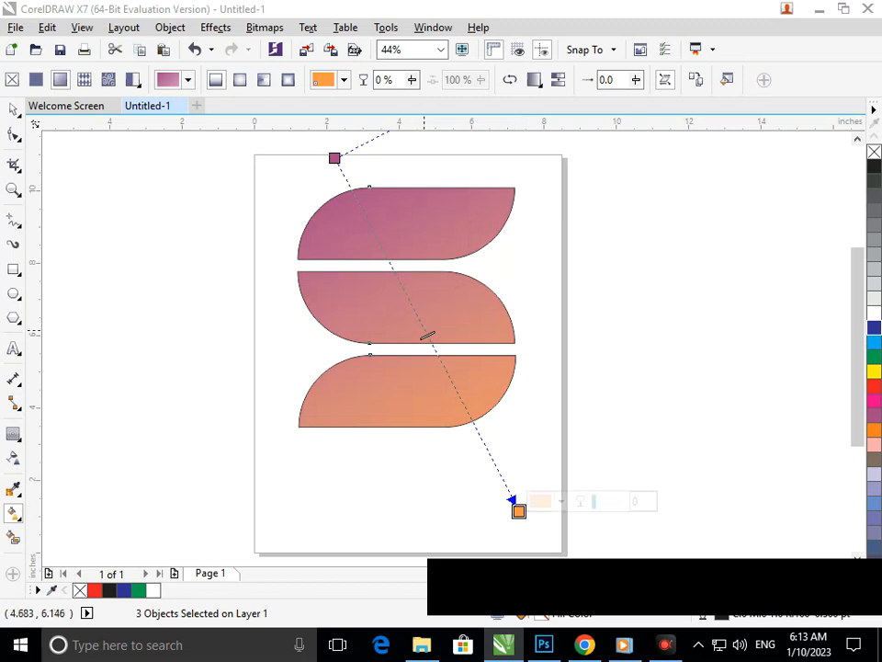
Add a colour node at 48% of the gradient and try RGB colours for it, ending on muted purple (#8D69A1)
double_click(420, 324)
click(465, 317)
click(554, 462)
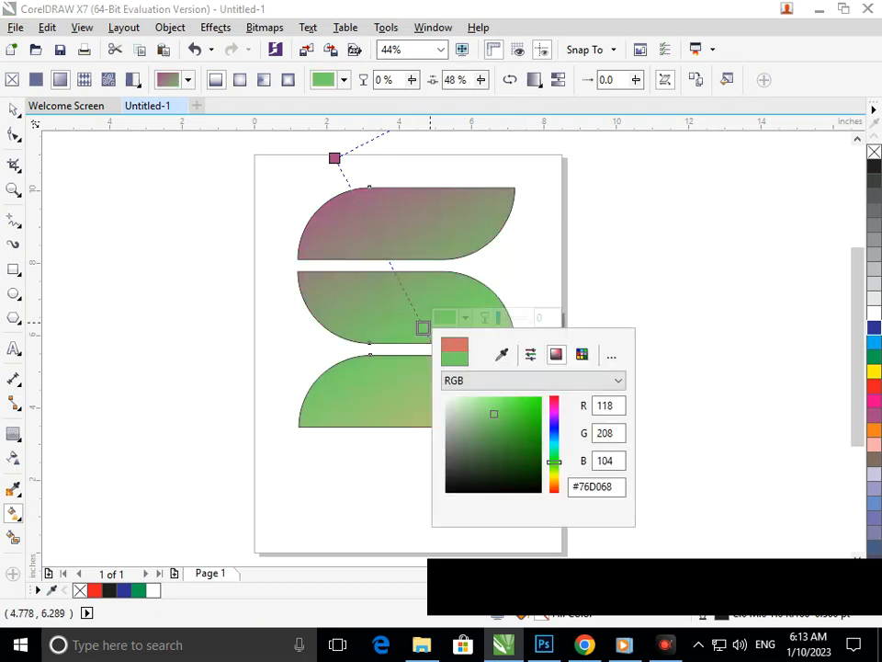
mouse_move(494, 414)
mouse_down()
mouse_move(468, 450)
mouse_move(475, 441)
mouse_up()
click(554, 442)
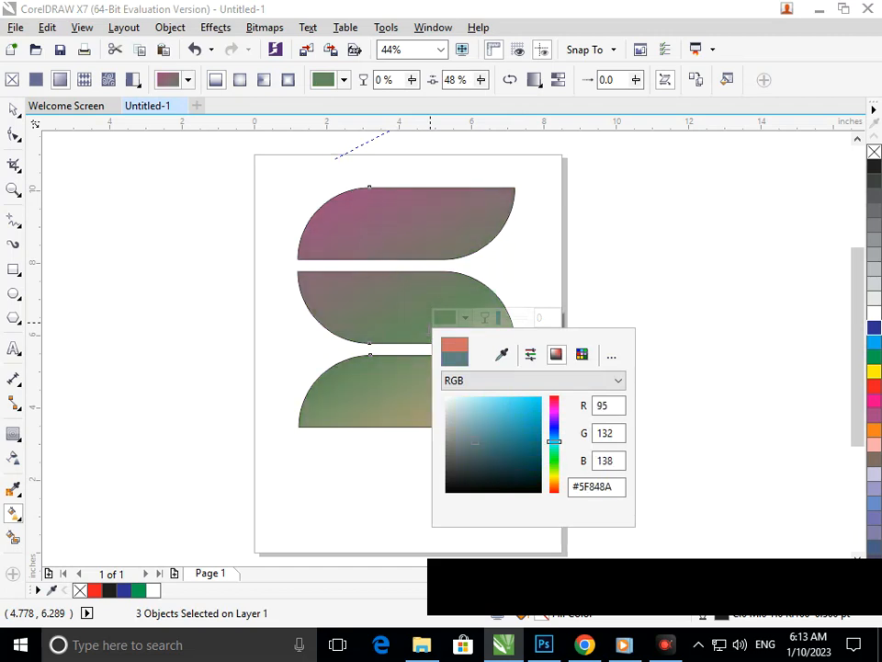
mouse_move(475, 442)
mouse_down()
mouse_move(511, 418)
mouse_move(479, 432)
mouse_up()
click(554, 419)
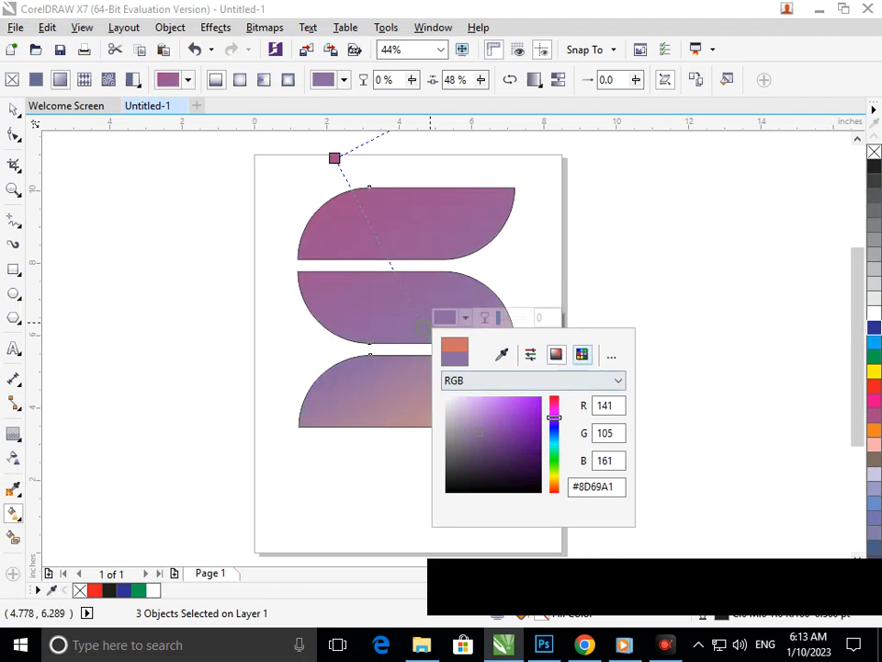
Try red, teal and turquoise PANTONE solid coated swatches for the gradient's middle node, ending on salmon pink
click(581, 353)
click(537, 490)
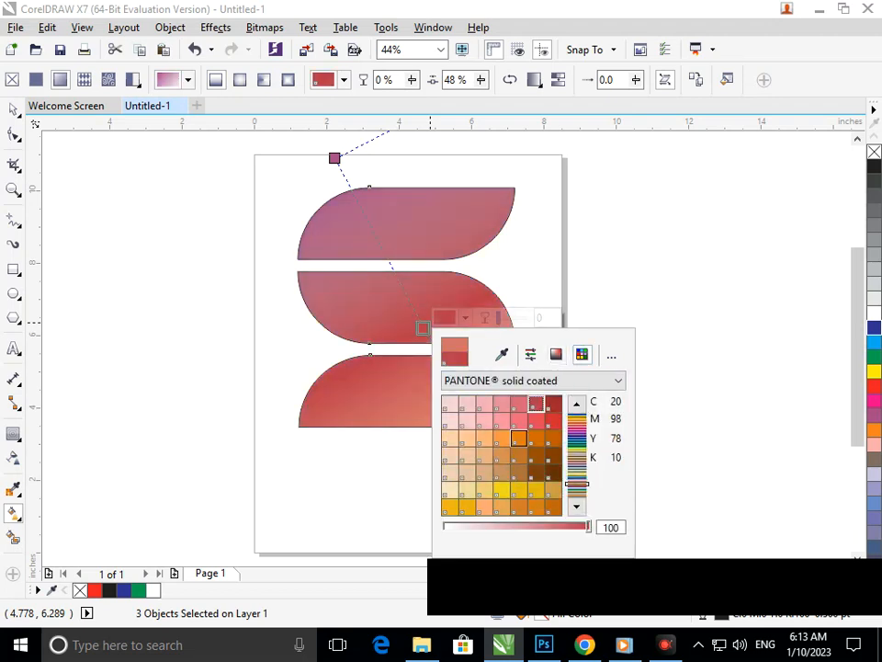
click(520, 421)
click(574, 440)
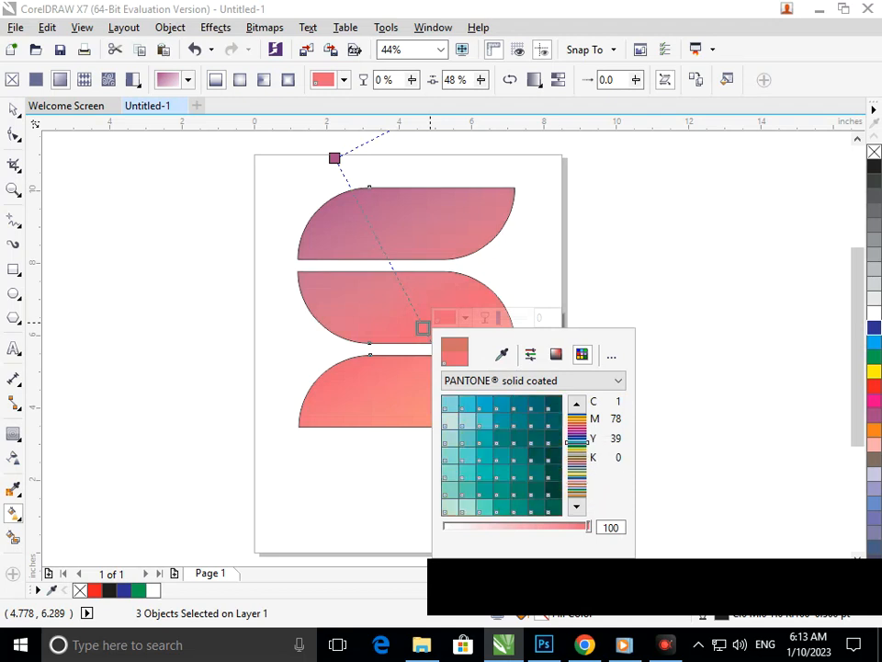
click(535, 403)
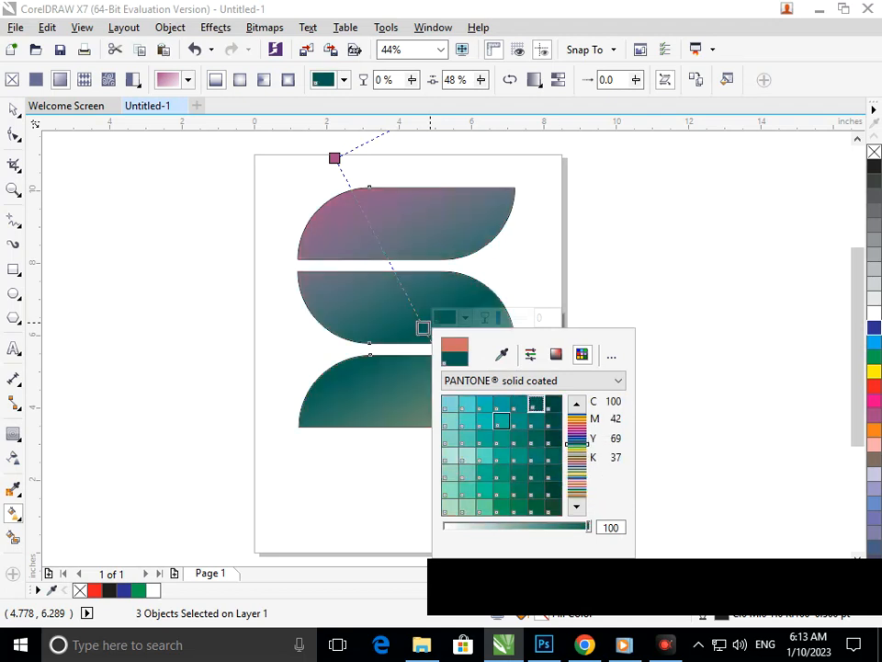
click(484, 404)
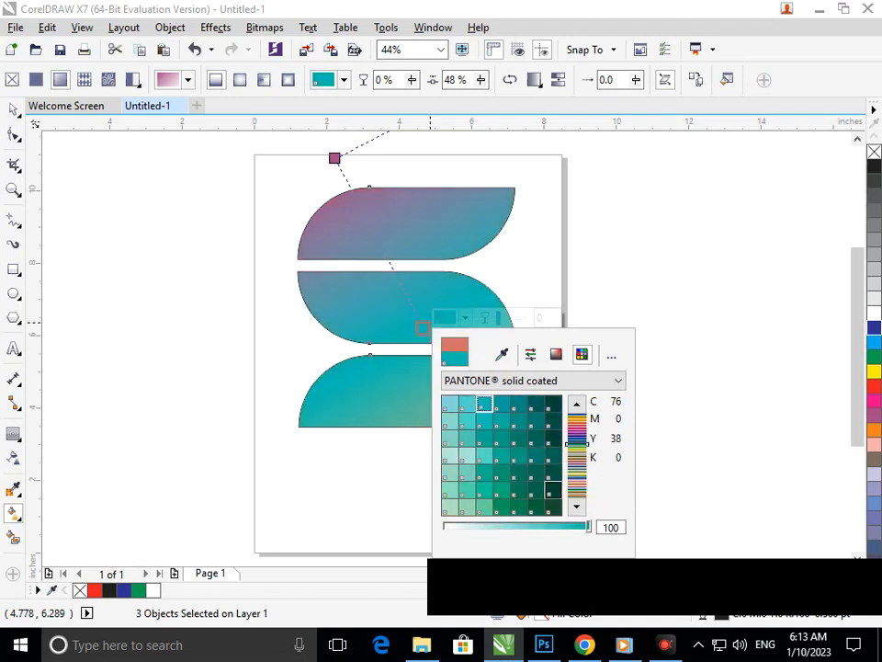
click(576, 484)
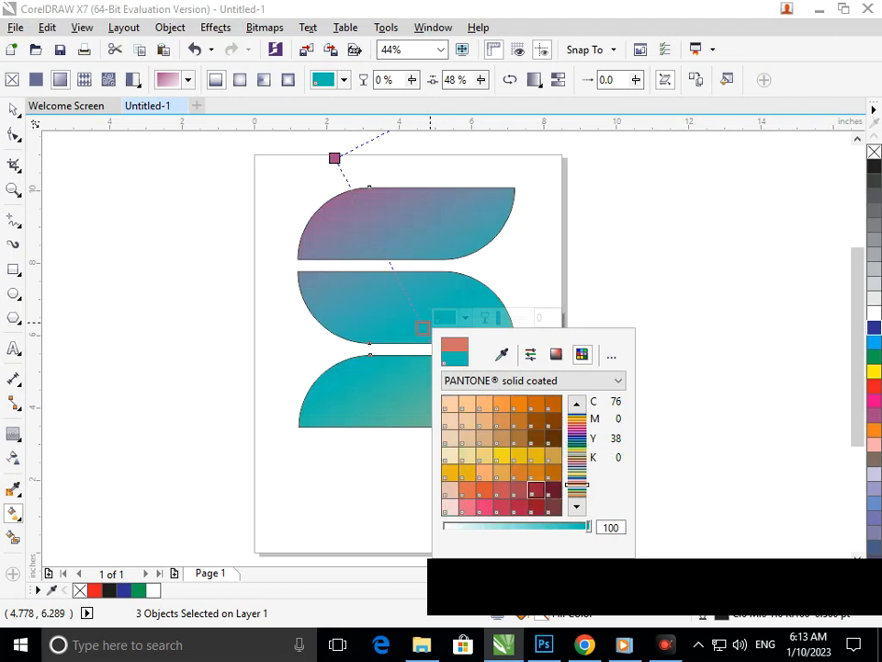
click(536, 489)
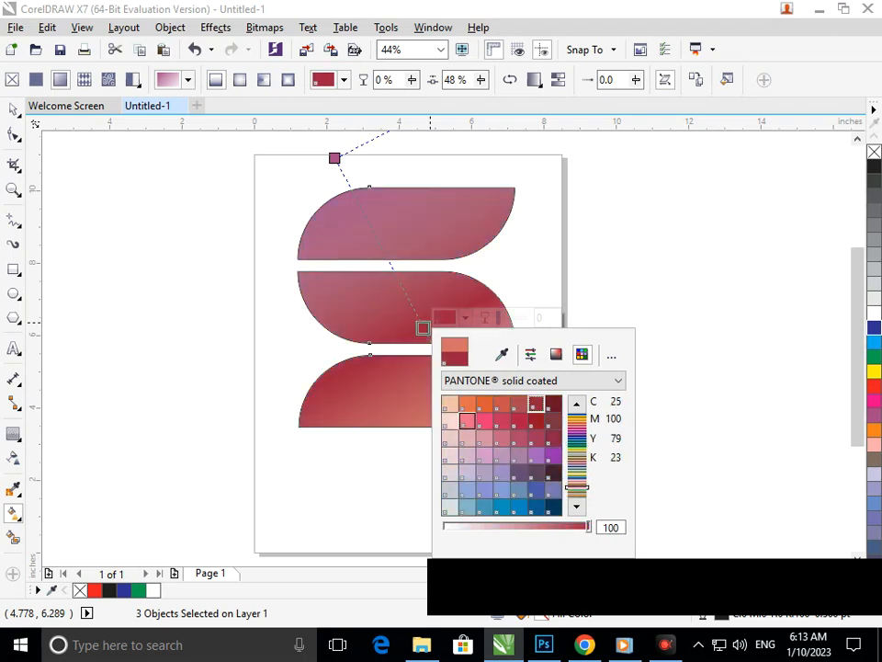
click(467, 420)
click(424, 420)
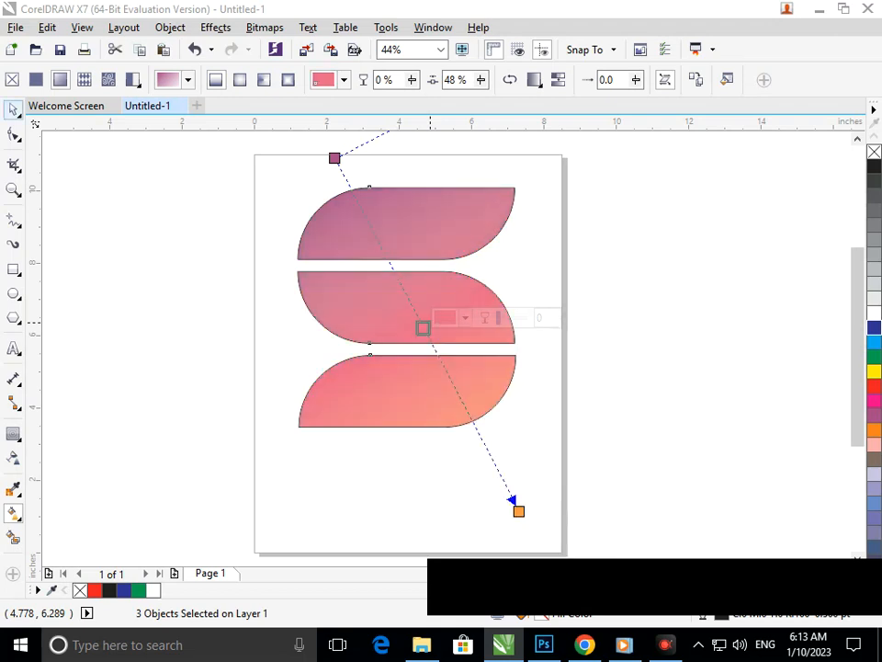
Set the gradient's start colour to olive green from the CMYK Palette
click(517, 509)
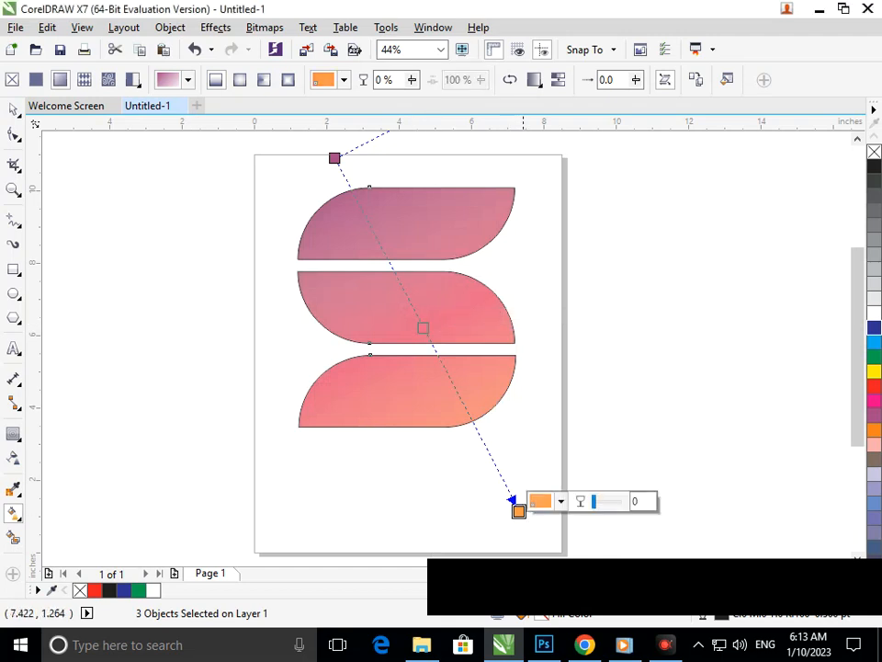
click(335, 158)
click(375, 147)
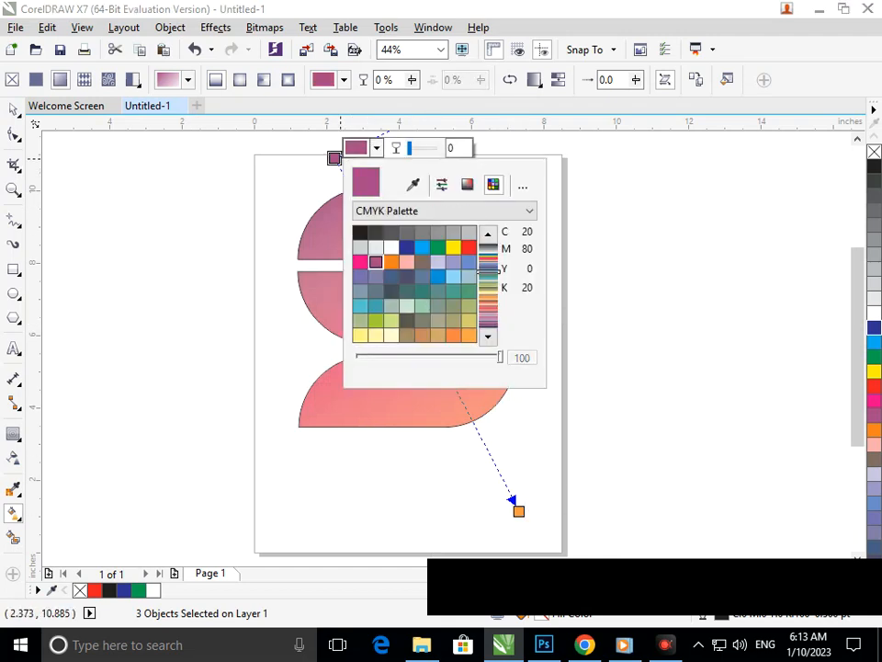
click(360, 320)
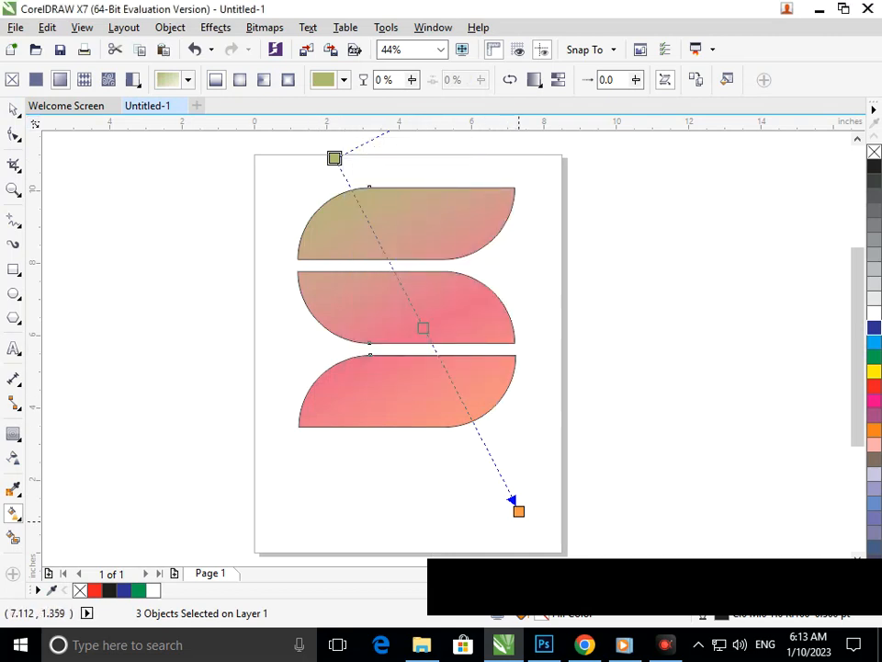
Set the gradient's middle node to blue (C96 M84 Y0 K0) in the CMYK model and deselect the leaves
click(423, 327)
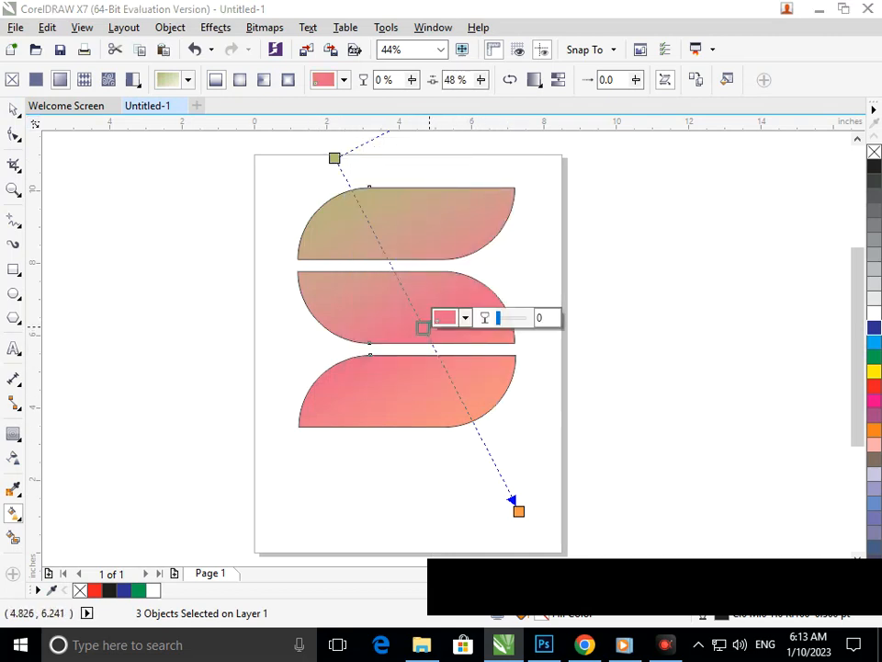
click(460, 317)
click(552, 472)
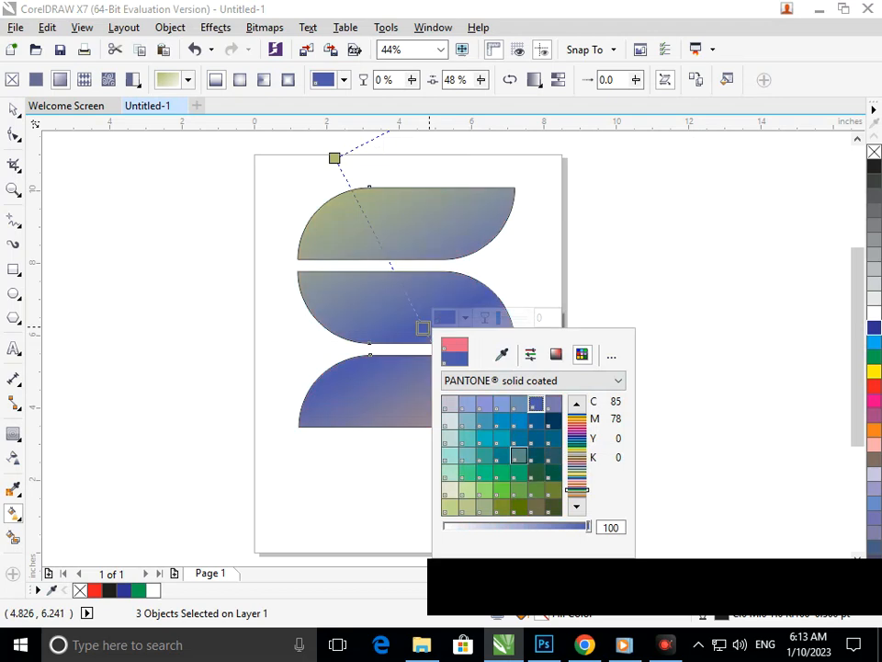
click(556, 354)
mouse_move(499, 428)
mouse_down()
mouse_move(467, 437)
mouse_move(470, 414)
mouse_move(526, 416)
mouse_up()
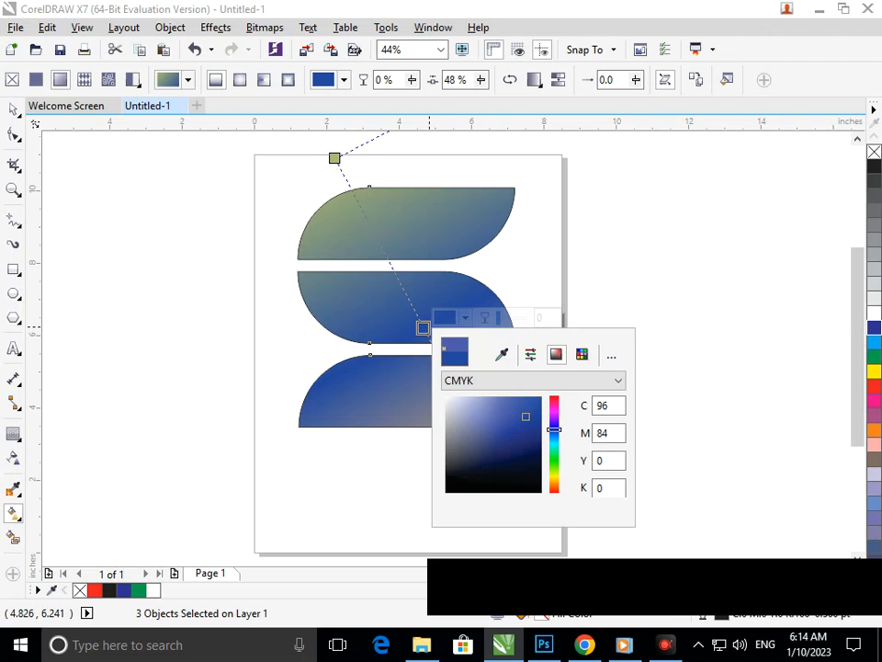
key(Escape)
key(Escape)
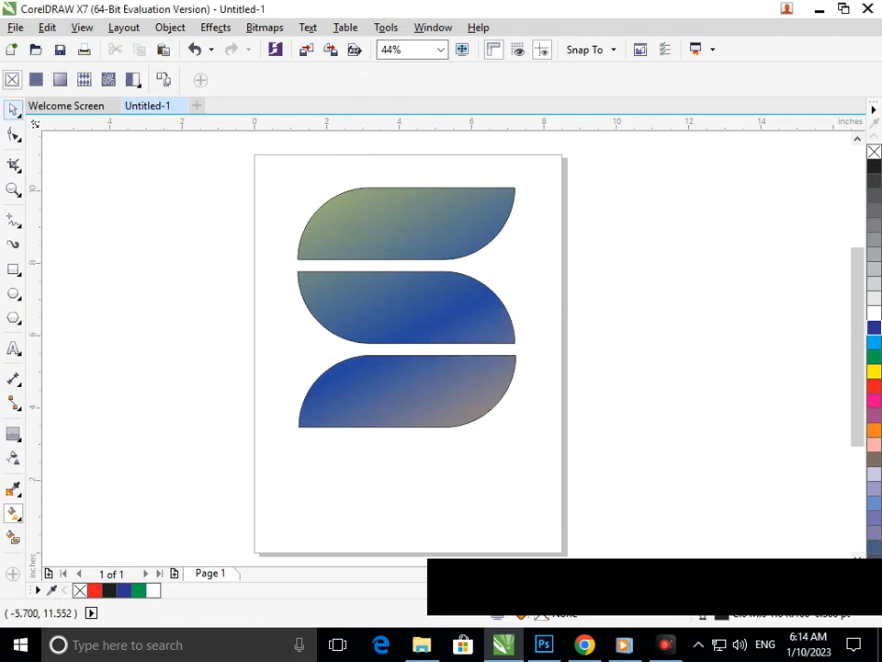
Nudge the middle leaf up 0.07 inches to Y 6.854", closer to the top leaf
key(space)
click(496, 330)
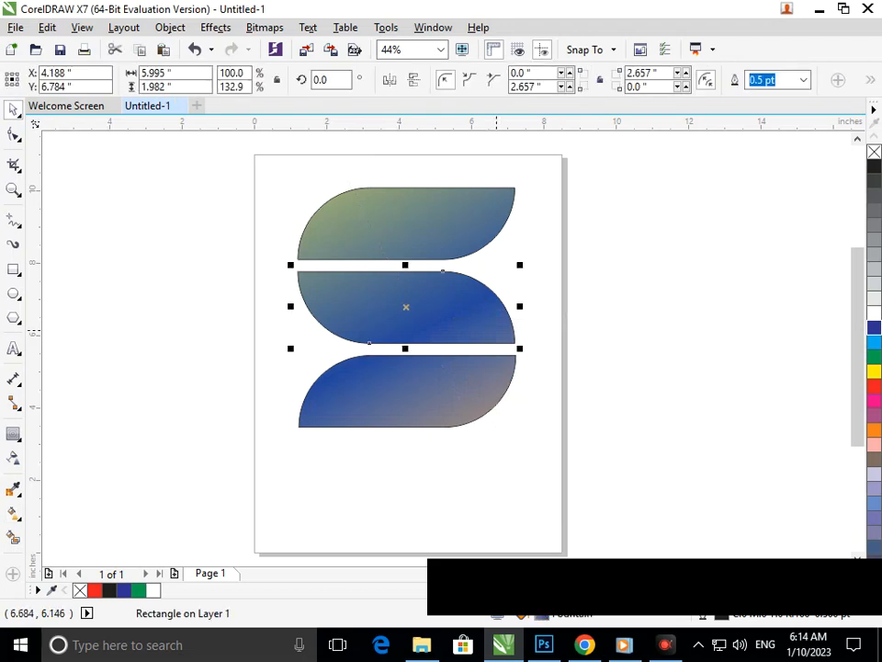
key(Up)
key(Up)
key(Up)
key(Up)
key(Up)
key(Up)
key(Up)
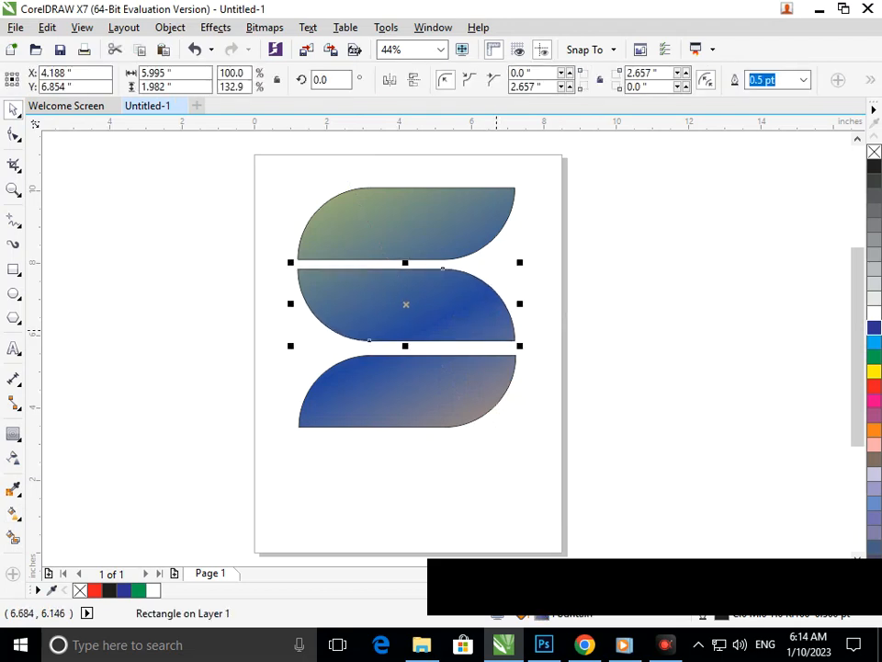
Nudge the bottom leaf up to Y 4.566", closer to the middle leaf
click(431, 399)
key(Up)
key(Up)
key(Up)
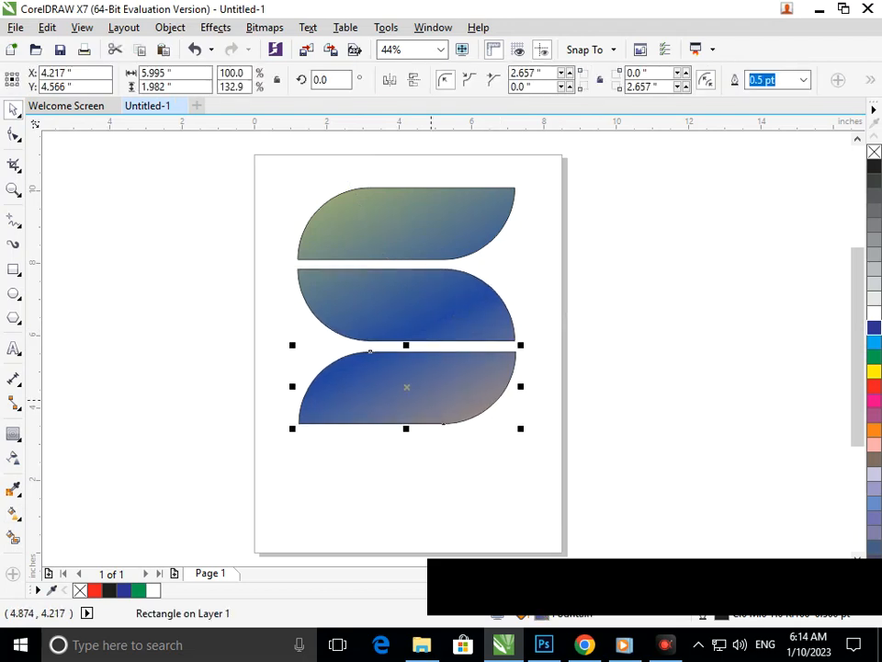
Stretch all three leaves together downward from their bottom edge to make the logo slightly taller
drag(199, 178, 625, 484)
drag(407, 426, 415, 454)
click(438, 508)
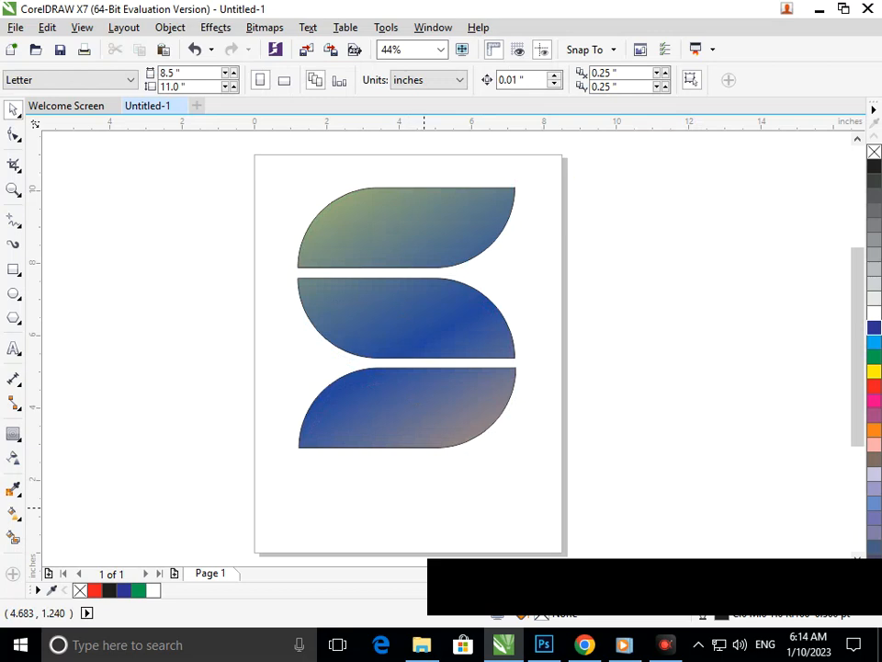
Examine the finished S-shaped logo on the page at different zoom levels
mouse_move(298, 341)
mouse_down()
mouse_move(449, 438)
mouse_move(466, 432)
mouse_up()
scroll(466, 426, down, 1)
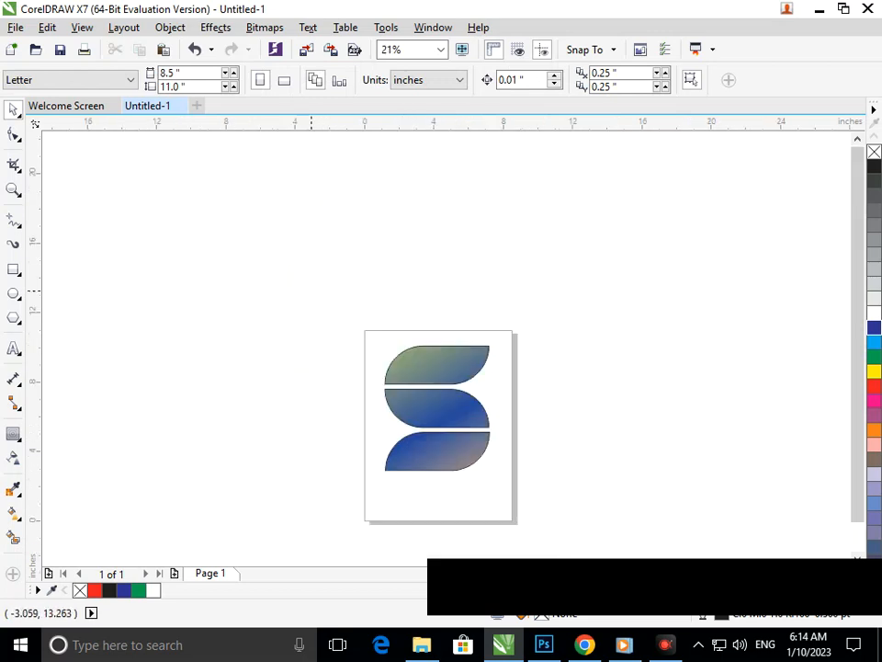
drag(311, 255, 620, 504)
scroll(605, 507, up, 1)
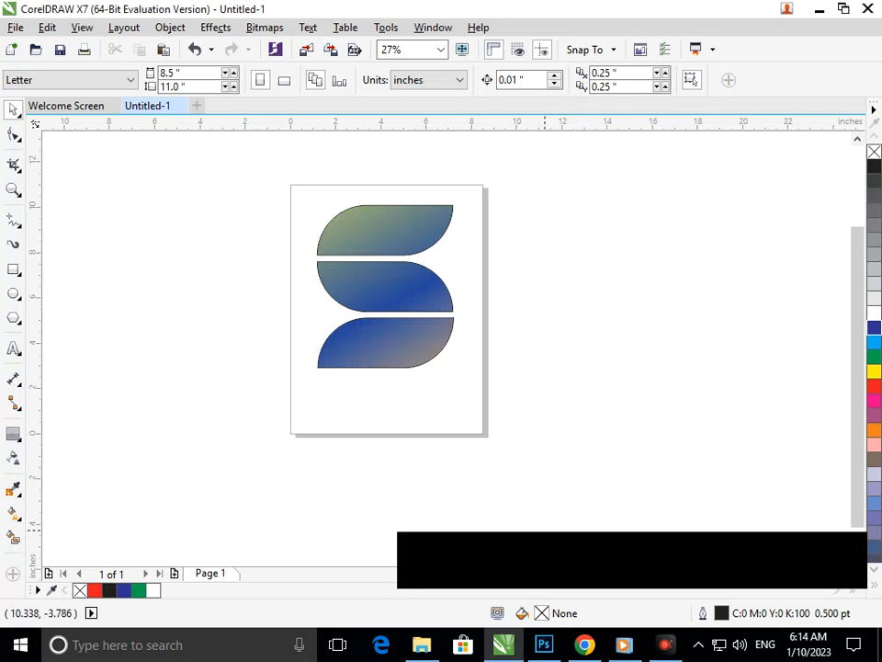
drag(662, 548, 693, 621)
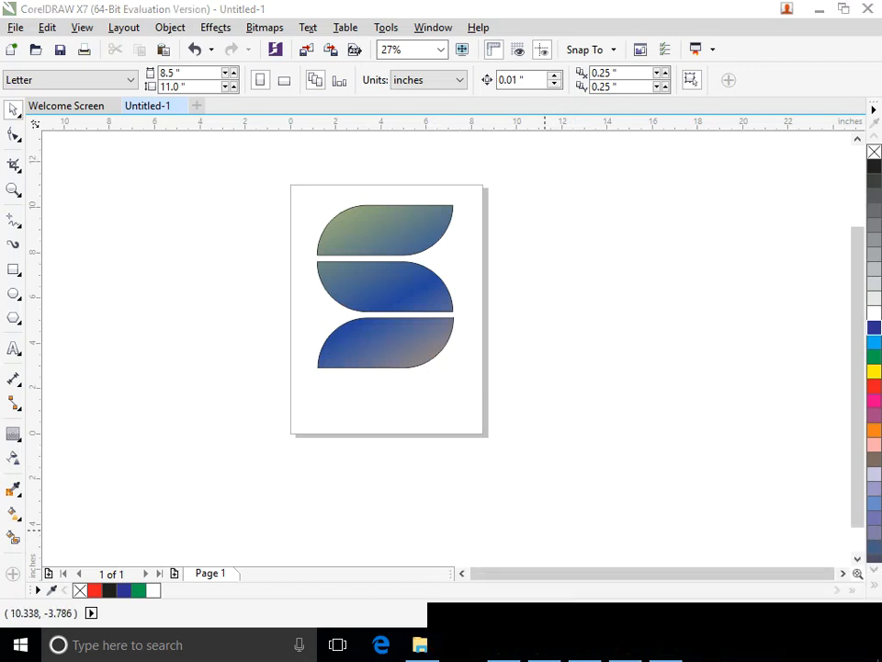
drag(786, 619, 504, 597)
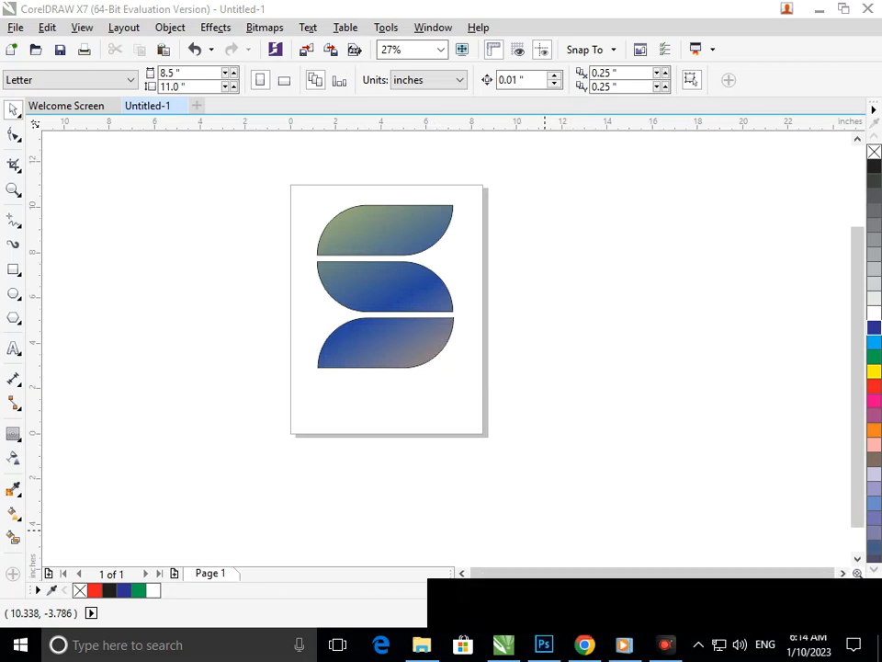
drag(258, 175, 471, 442)
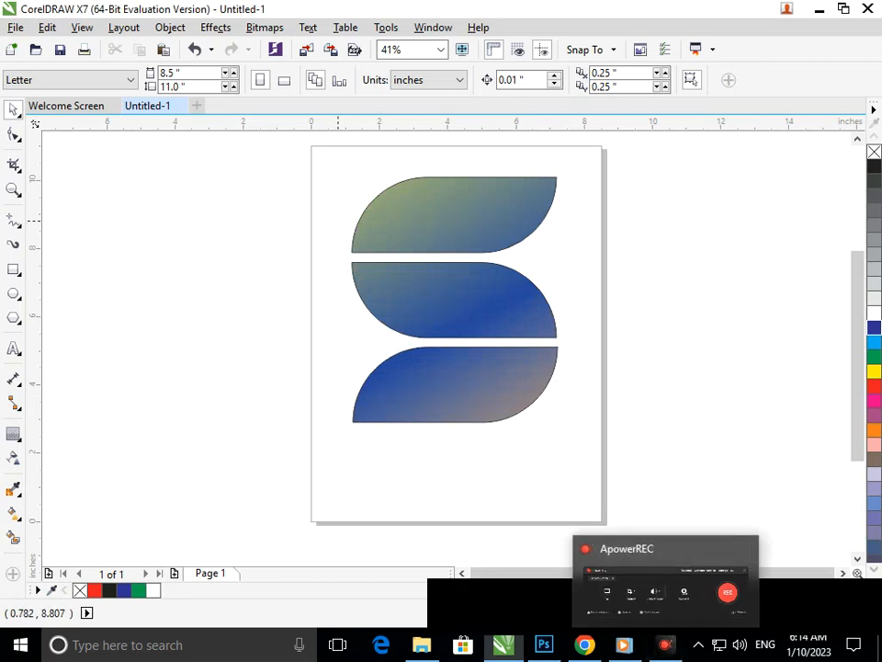
drag(299, 142, 621, 529)
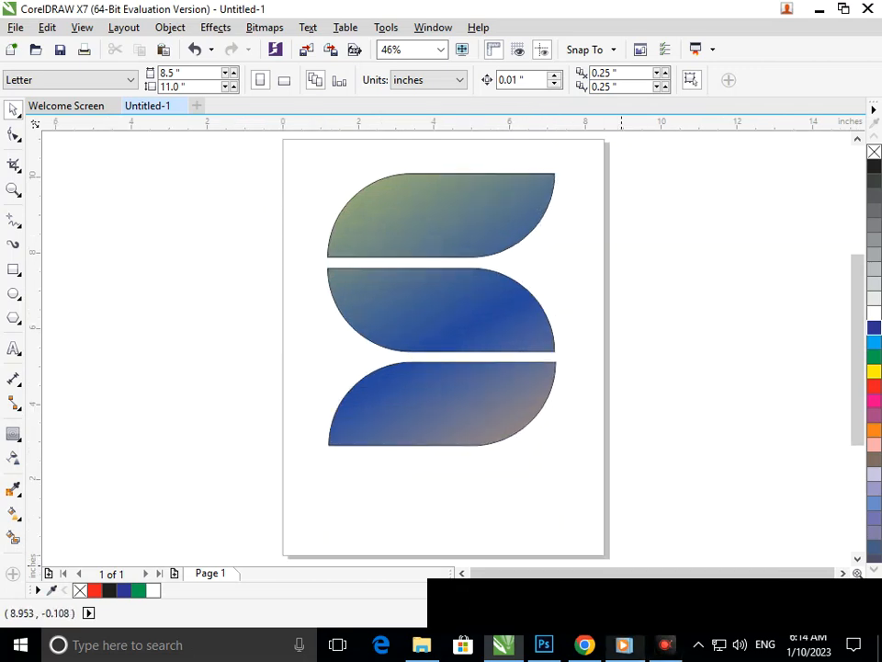